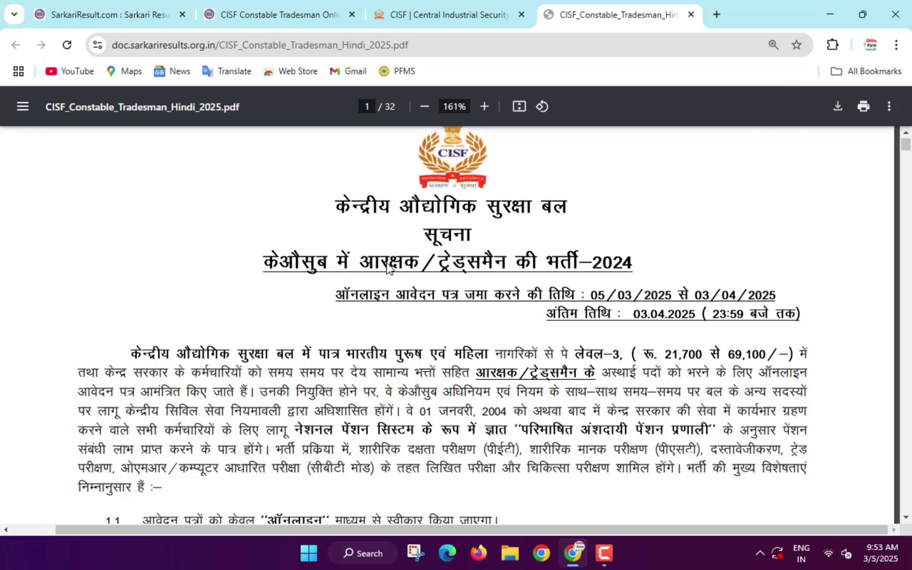
# - Scroll the notice down to page 2's item 4 trade-wise vacancy table
pyautogui.scroll(-2, 388, 267)
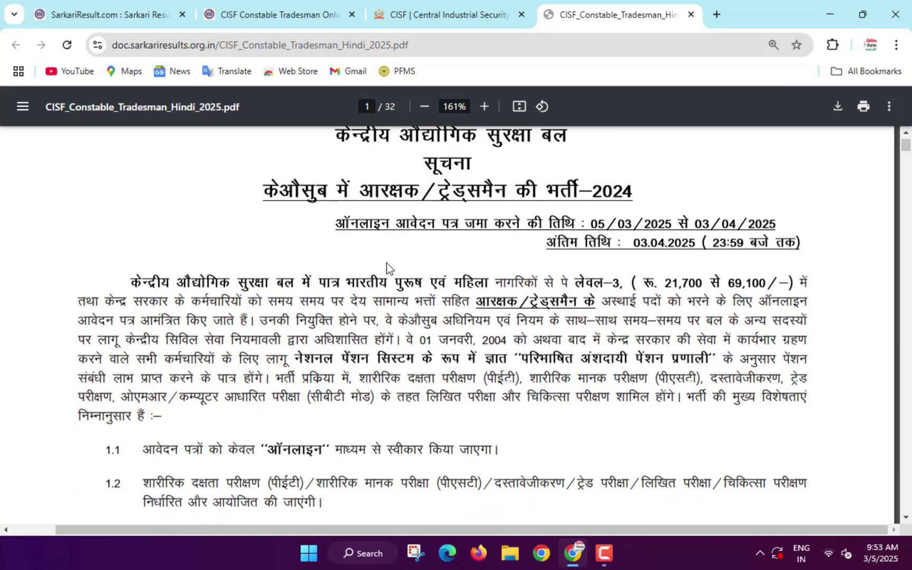
pyautogui.scroll(-9, 387, 263)
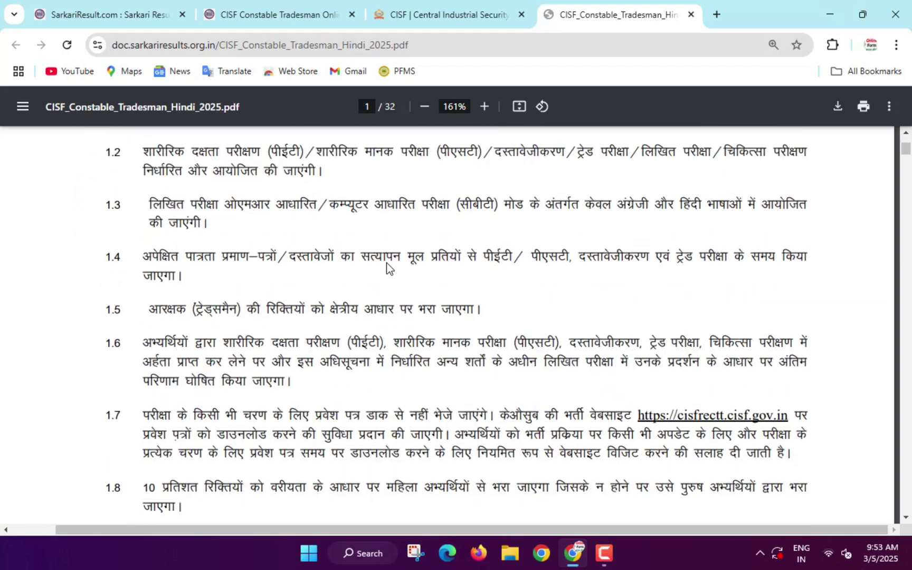
pyautogui.scroll(-14, 386, 262)
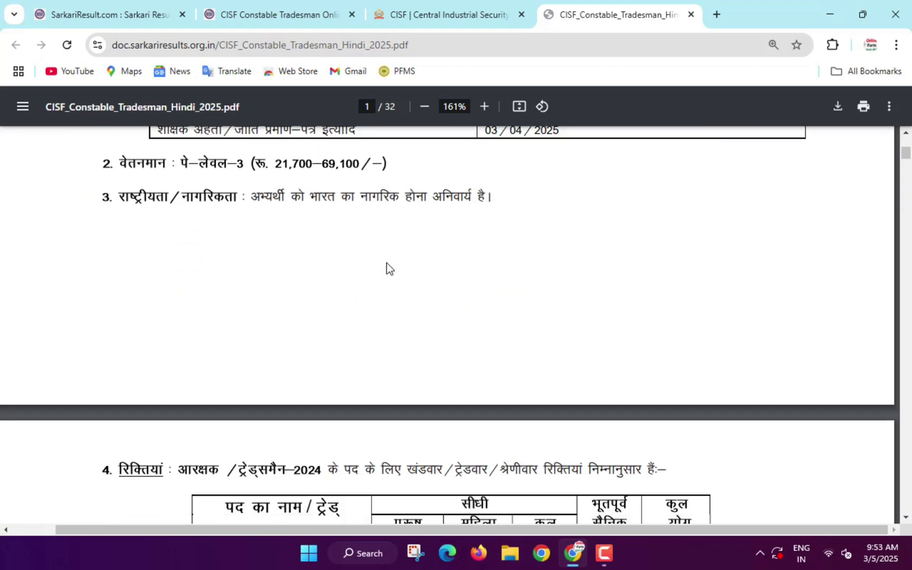
pyautogui.scroll(-7, 387, 262)
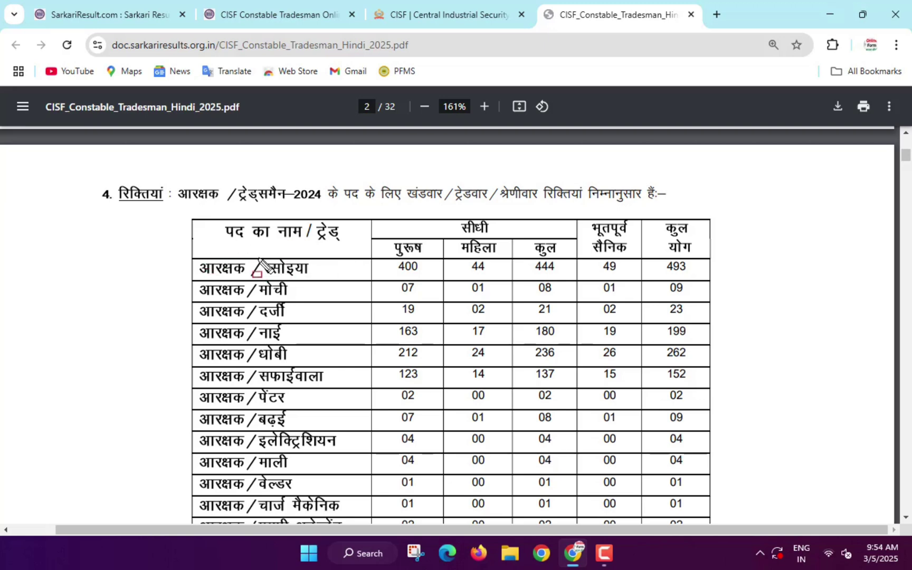
# - Outline the रसोइया trade, its 400 male vacancies and the मोची–धोबी rows, then clear them
pyautogui.moveTo(258, 258); pyautogui.dragTo(320, 277)
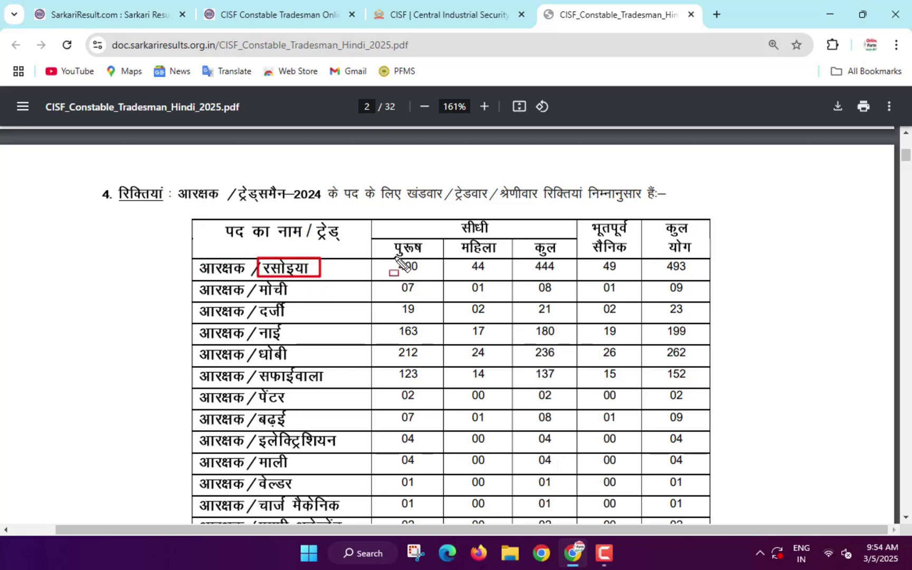
pyautogui.moveTo(389, 257)
pyautogui.mouseDown()
pyautogui.moveTo(428, 275)
pyautogui.moveTo(605, 268)
pyautogui.moveTo(697, 278)
pyautogui.mouseUp()
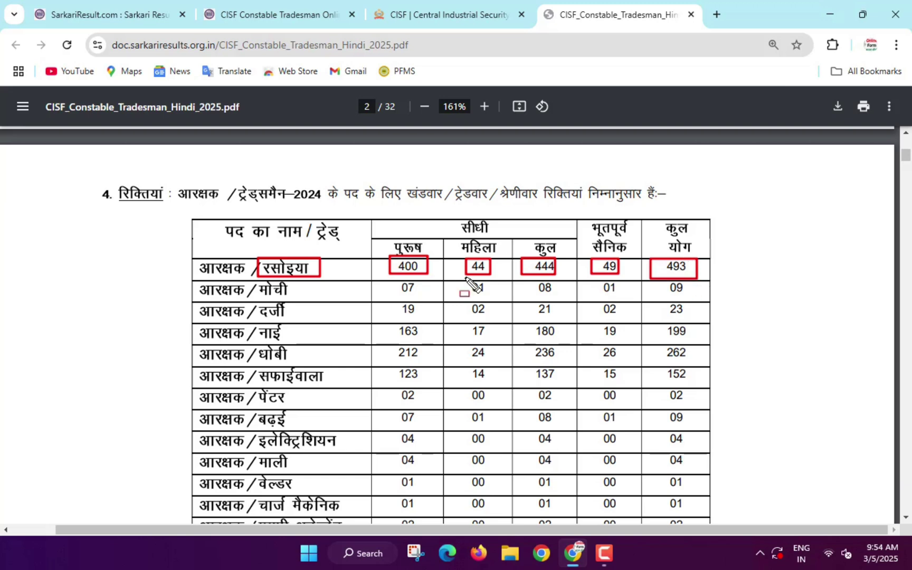
pyautogui.moveTo(257, 279)
pyautogui.mouseDown()
pyautogui.moveTo(288, 310)
pyautogui.moveTo(344, 453)
pyautogui.moveTo(343, 522)
pyautogui.moveTo(348, 501)
pyautogui.mouseUp()
pyautogui.press('Escape')
# - Outline the 1161 grand total and scroll down to the page 7 eligibility criteria
pyautogui.scroll(-4, 340, 350)
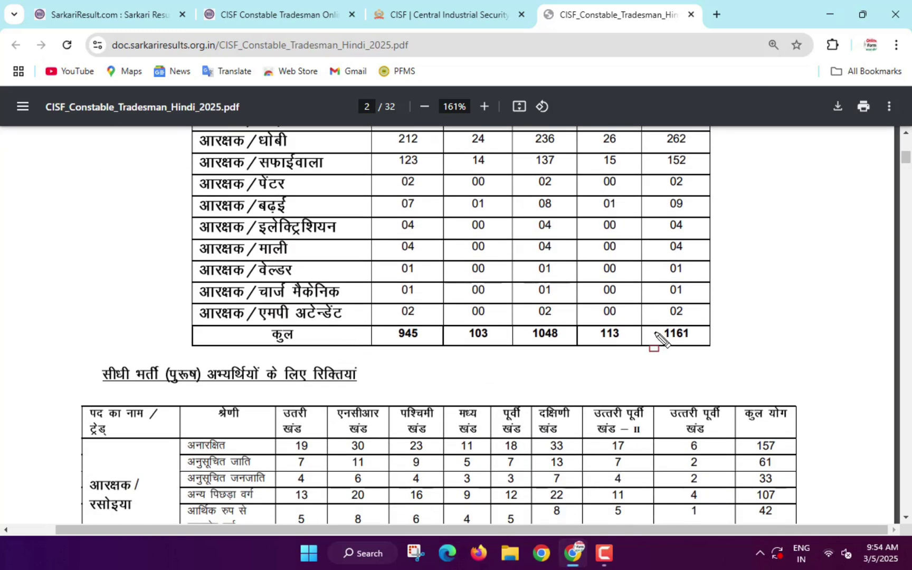
pyautogui.moveTo(651, 327); pyautogui.dragTo(694, 344)
pyautogui.scroll(-4, 486, 324)
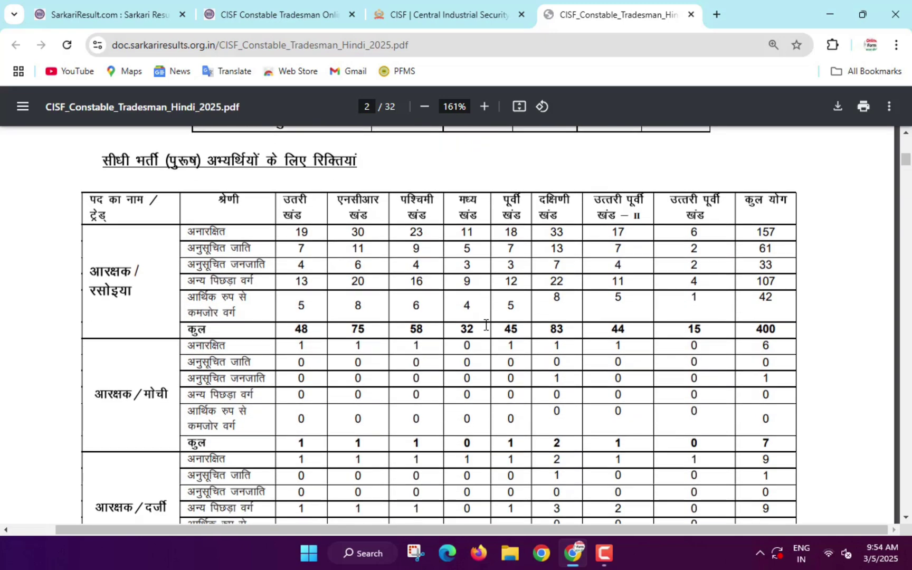
pyautogui.scroll(-3, 443, 304)
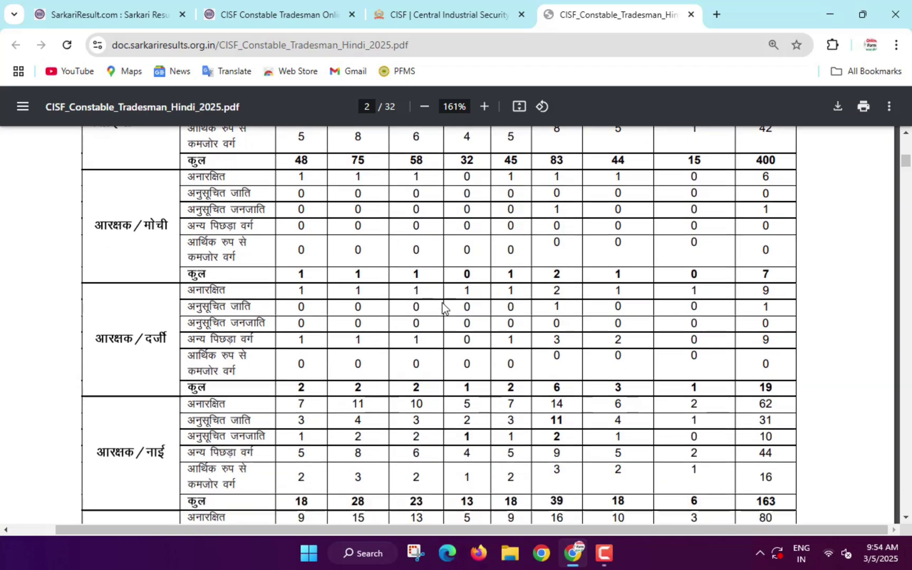
pyautogui.scroll(-15, 443, 304)
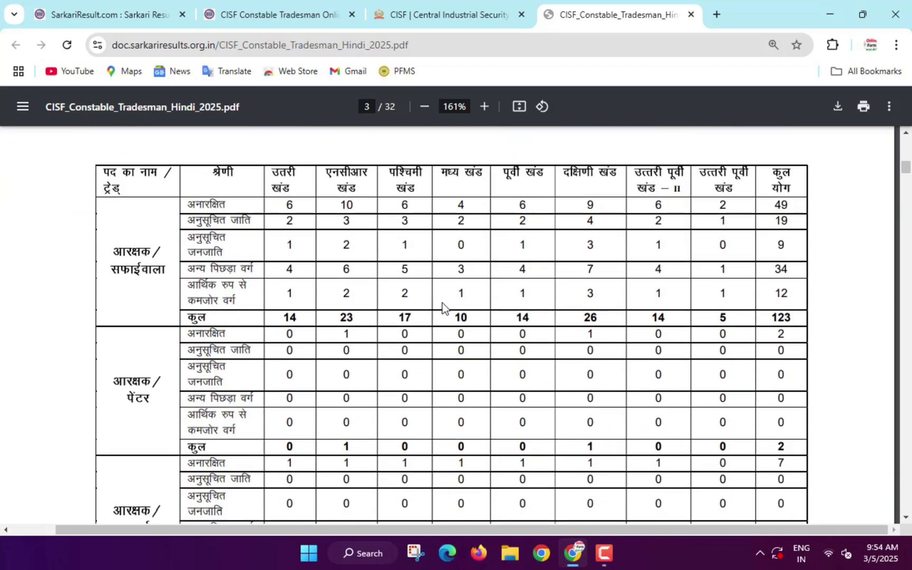
pyautogui.scroll(-15, 443, 303)
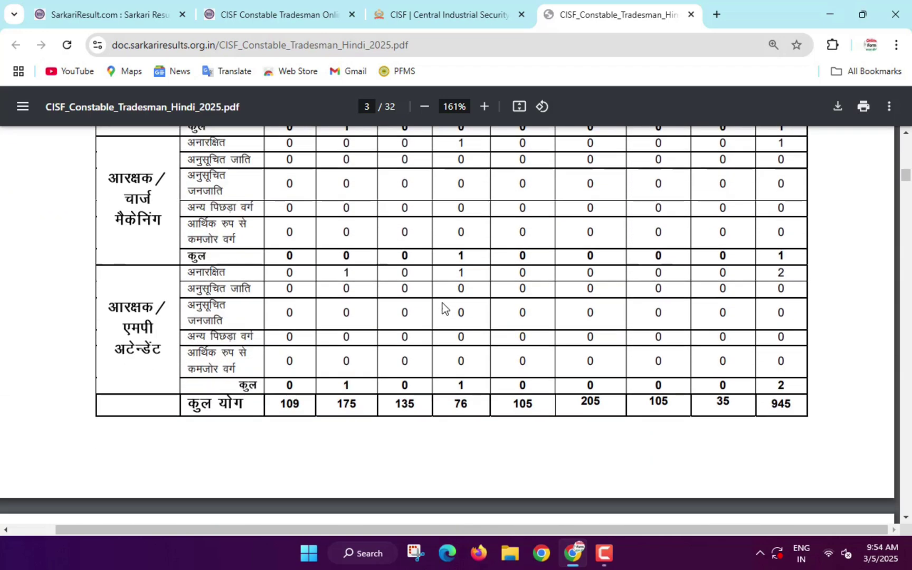
pyautogui.scroll(-15, 442, 303)
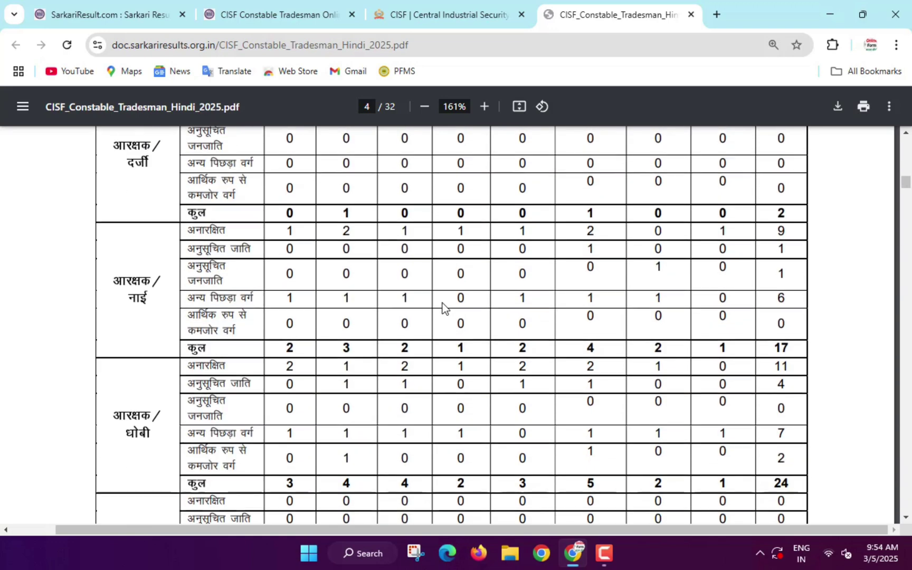
pyautogui.scroll(-15, 442, 303)
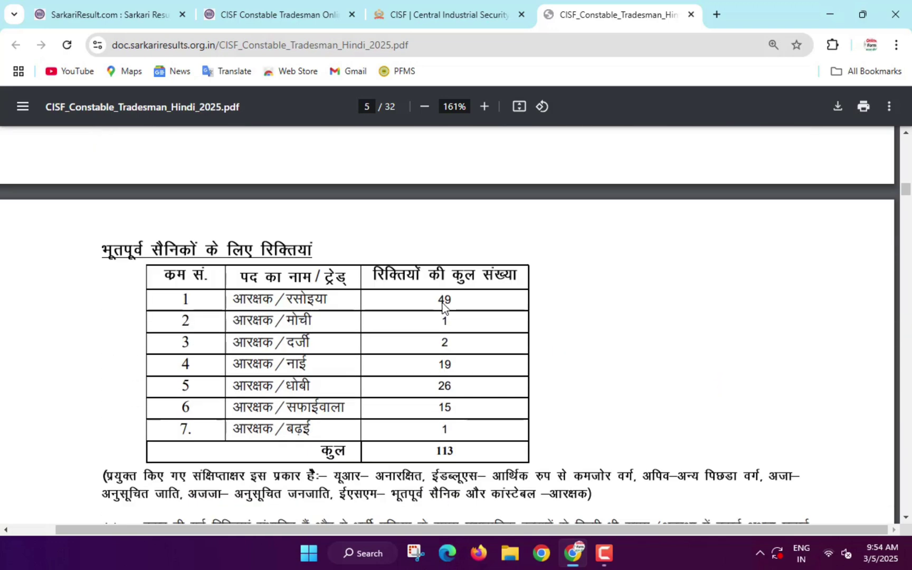
pyautogui.scroll(-5, 442, 303)
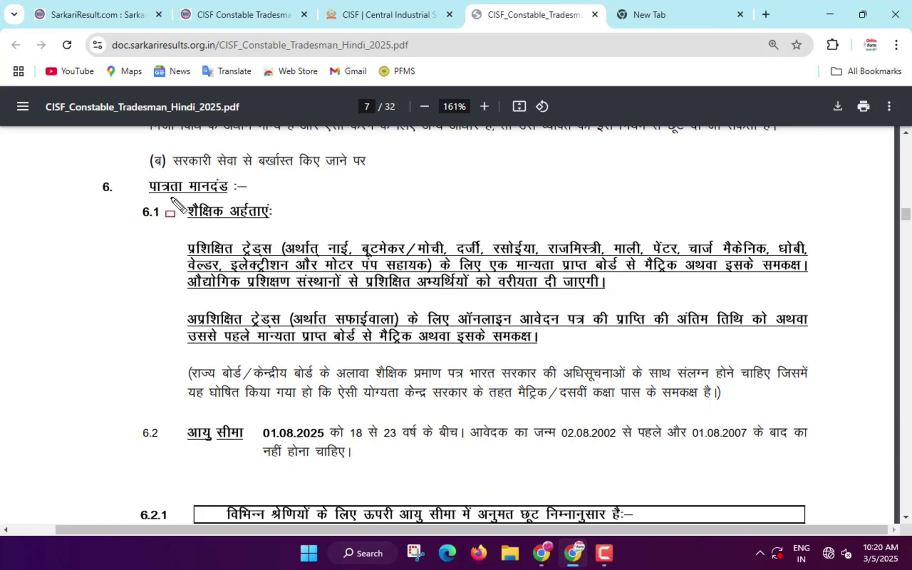
# - Box the शैक्षिक अर्हताएं heading and trained-trades paragraph, clear, then box the untrained-trades paragraph
pyautogui.moveTo(171, 198)
pyautogui.mouseDown()
pyautogui.moveTo(233, 218)
pyautogui.moveTo(283, 219)
pyautogui.mouseUp()
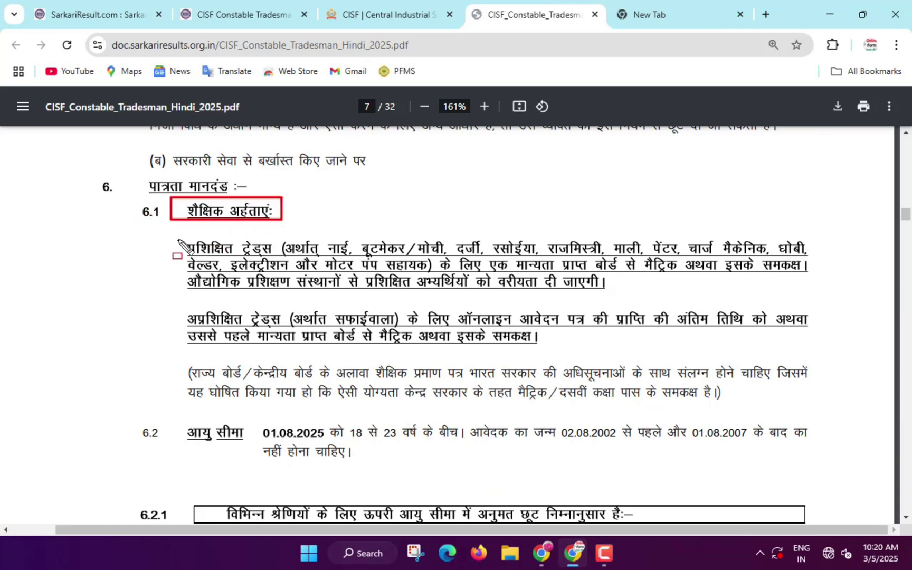
pyautogui.moveTo(172, 237)
pyautogui.mouseDown()
pyautogui.moveTo(248, 264)
pyautogui.moveTo(827, 264)
pyautogui.moveTo(820, 276)
pyautogui.mouseUp()
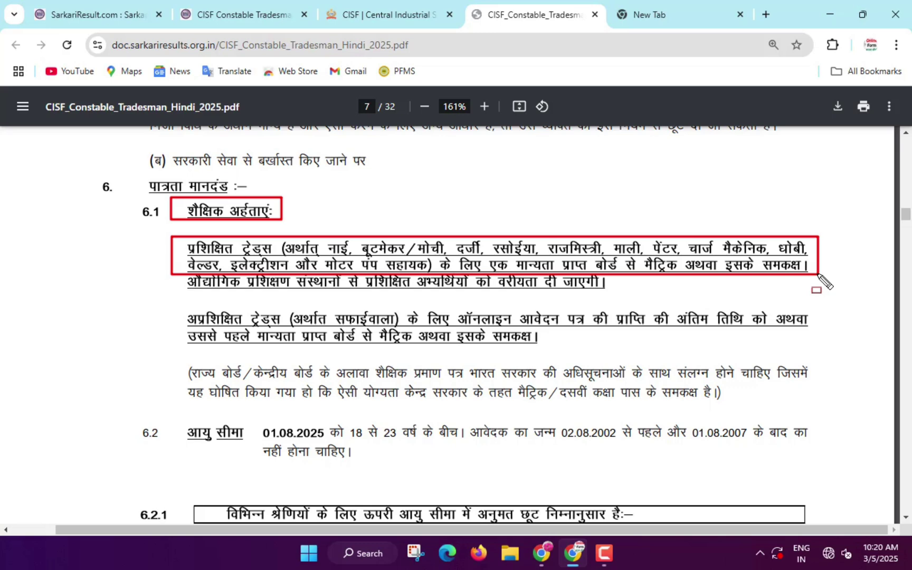
pyautogui.moveTo(819, 275); pyautogui.dragTo(825, 306)
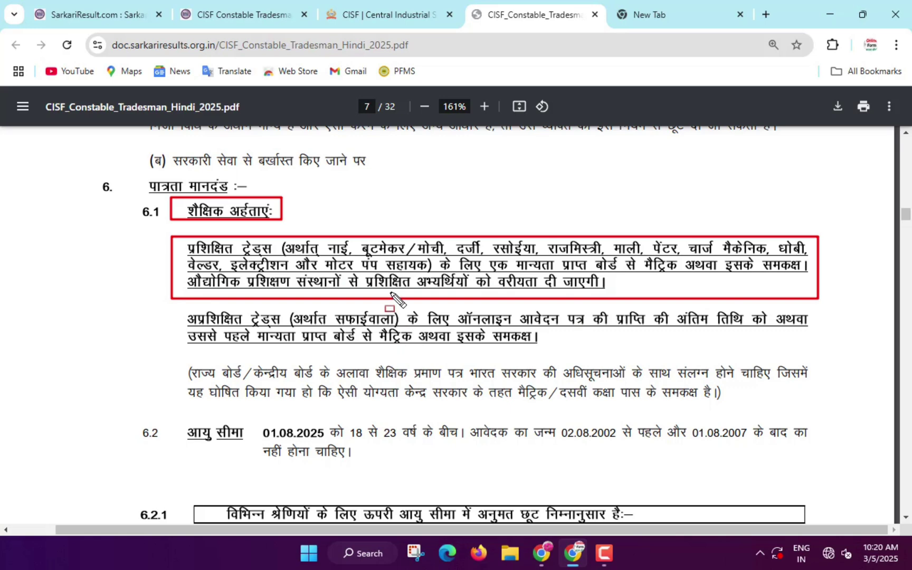
pyautogui.press('e')
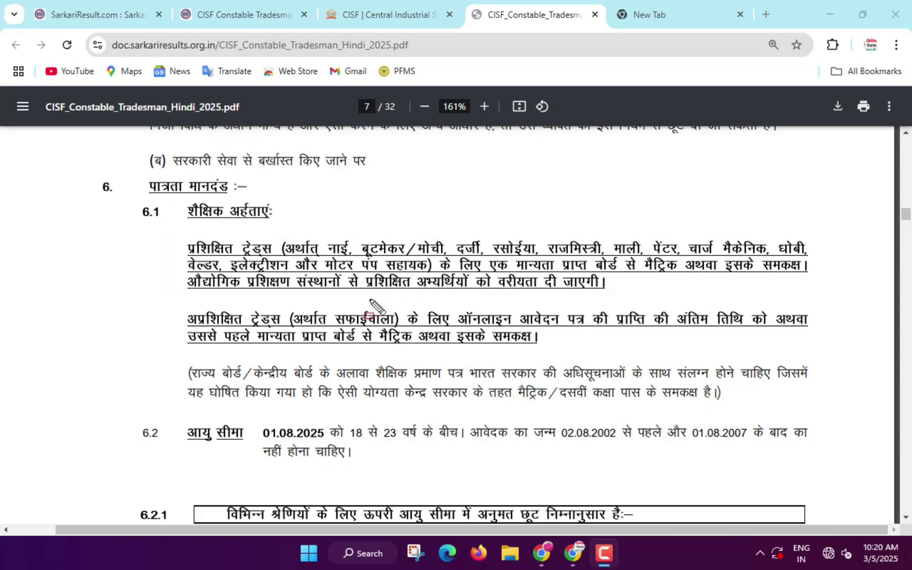
pyautogui.moveTo(159, 302)
pyautogui.mouseDown()
pyautogui.moveTo(250, 343)
pyautogui.moveTo(346, 353)
pyautogui.moveTo(822, 343)
pyautogui.mouseUp()
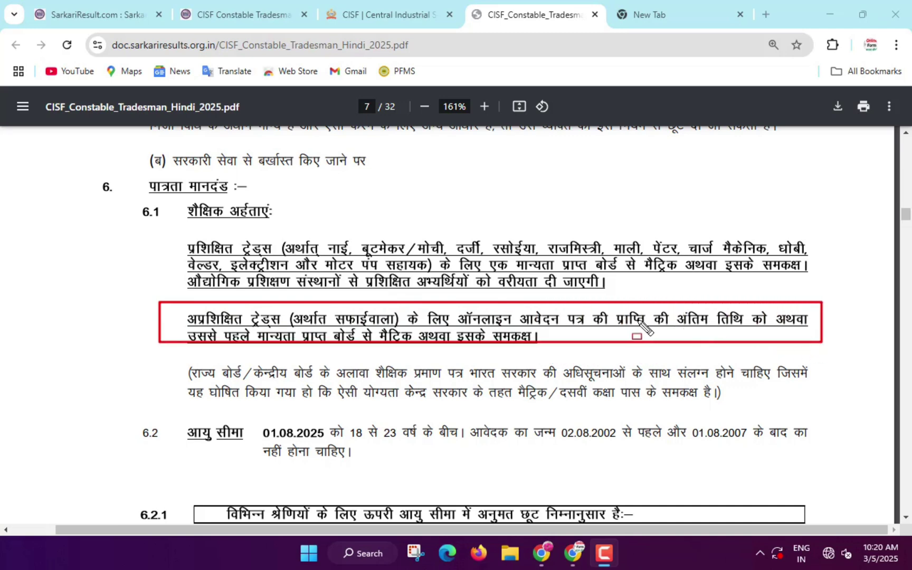
# - Box the आयु सीमा heading, 01.08.2025 reference date and 02.08.2002–01.08.2007 birth-date range
pyautogui.scroll(-3, 402, 336)
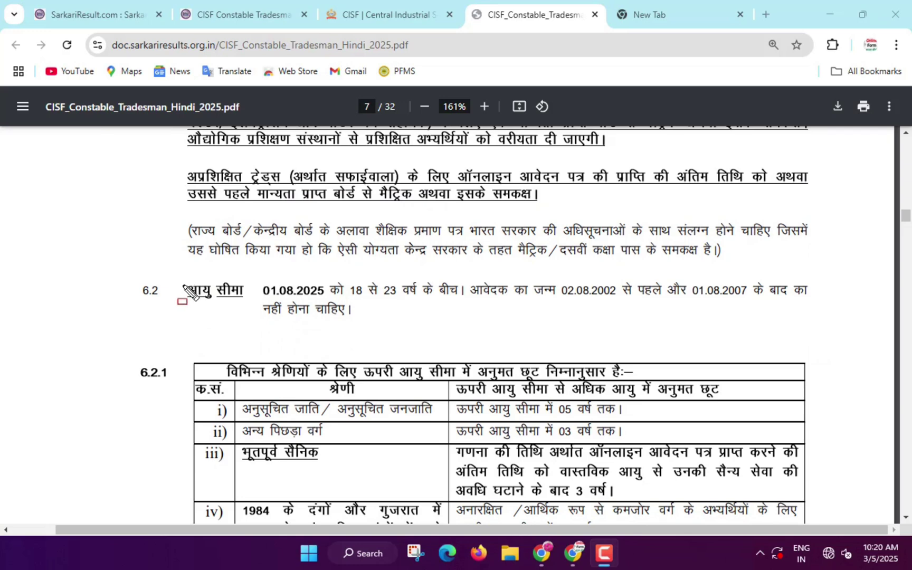
pyautogui.moveTo(184, 285); pyautogui.dragTo(248, 311)
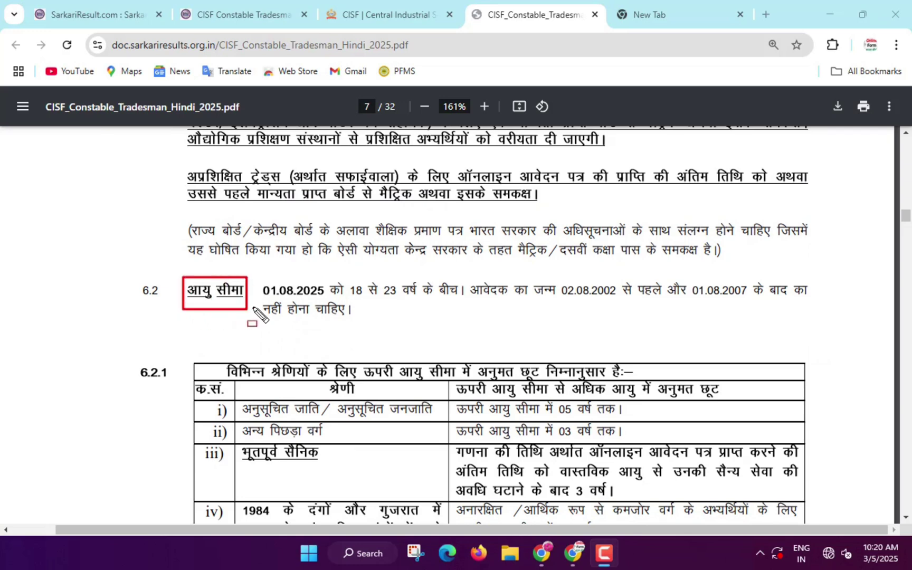
pyautogui.moveTo(251, 277)
pyautogui.mouseDown()
pyautogui.moveTo(331, 299)
pyautogui.moveTo(463, 300)
pyautogui.mouseUp()
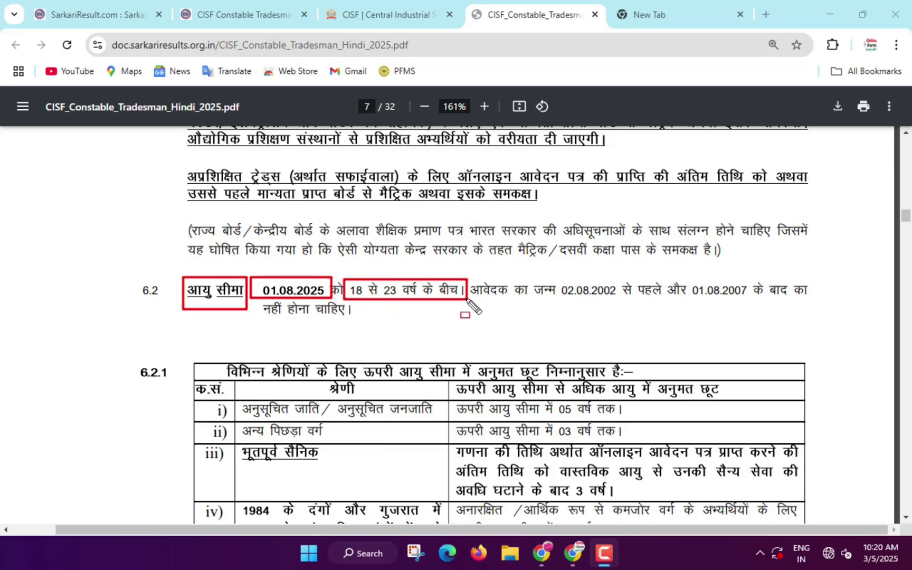
pyautogui.moveTo(555, 278); pyautogui.dragTo(622, 302)
pyautogui.moveTo(686, 280); pyautogui.dragTo(758, 301)
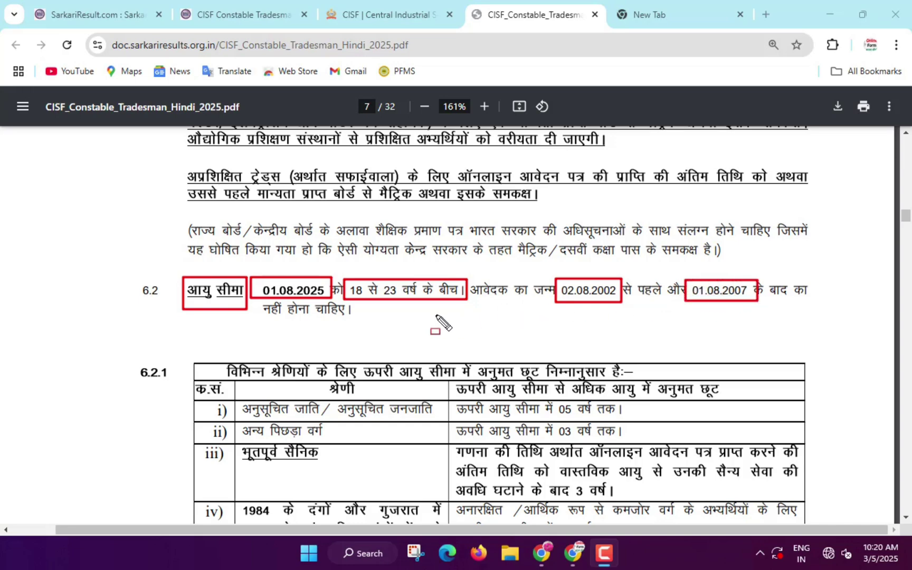
# - Clear the outlines and switch to the CISF recruitment notice board tab
pyautogui.press('e')
pyautogui.scroll(-10, 339, 309)
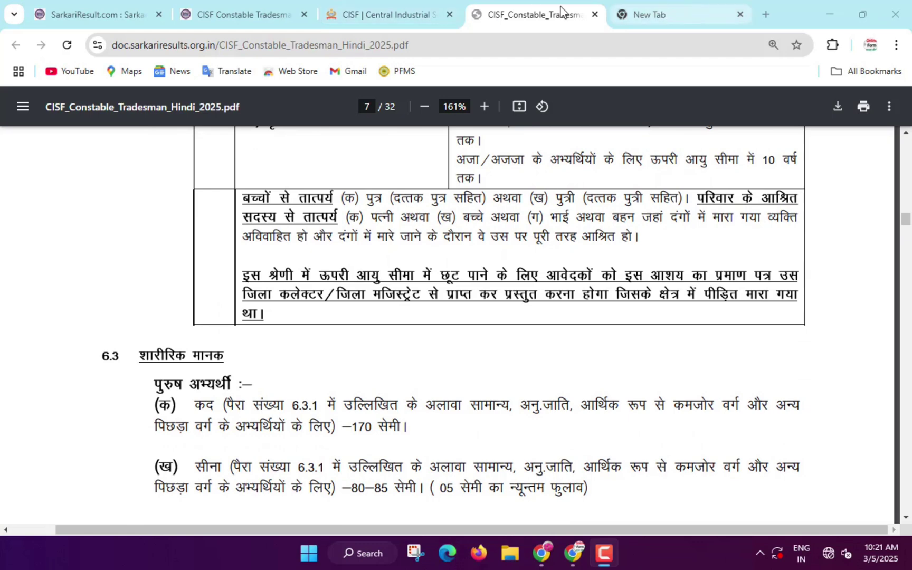
pyautogui.click(368, 15)
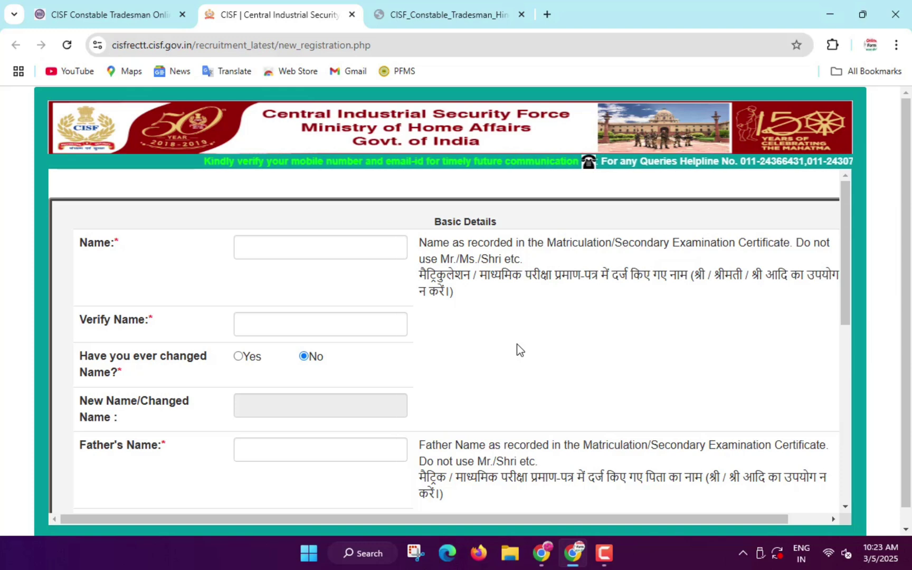
# - Zoom the form to 90% and highlight the Name, Verify Name and name-change fields
pyautogui.hotkey('ctrl', '-')
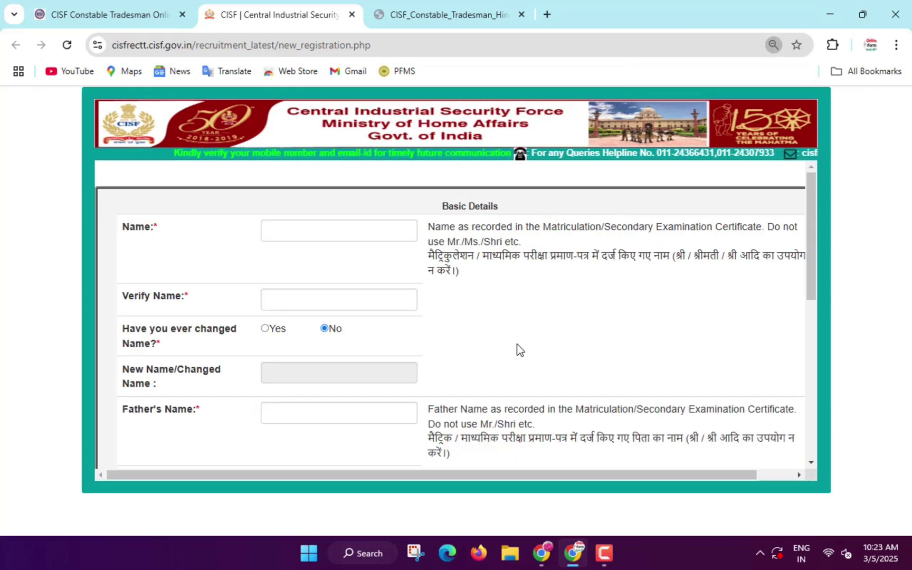
pyautogui.hotkey('alt', 'd')
pyautogui.hotkey('alt', 'Return')
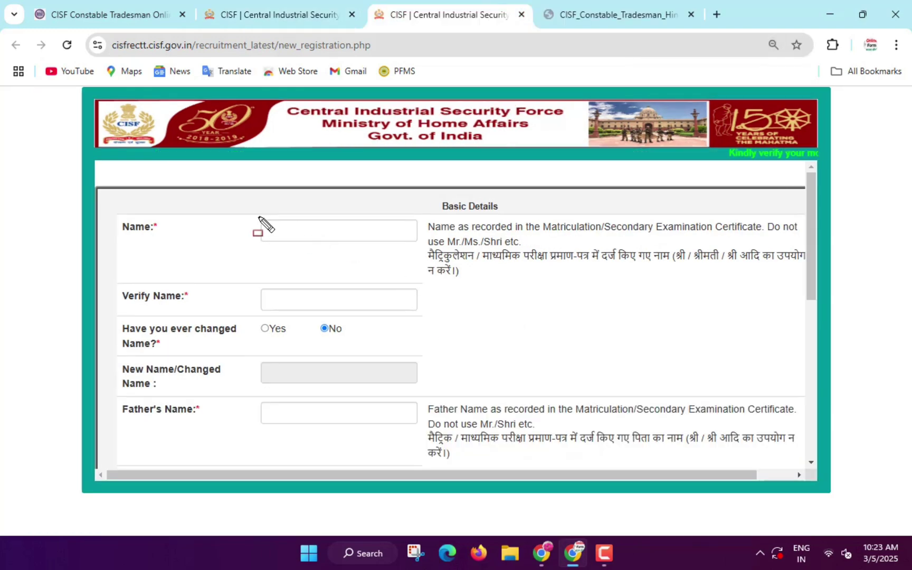
pyautogui.moveTo(260, 217); pyautogui.dragTo(407, 239)
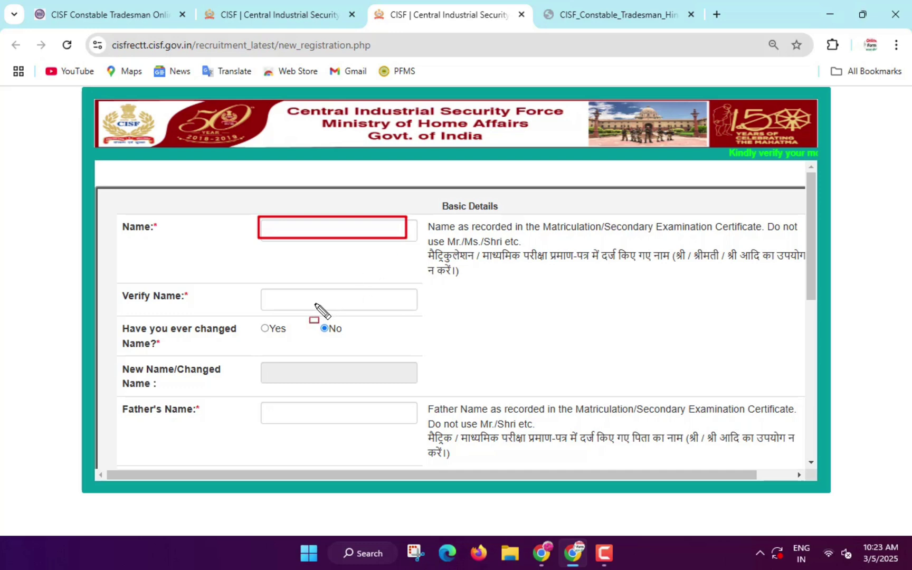
pyautogui.moveTo(262, 290); pyautogui.dragTo(398, 305)
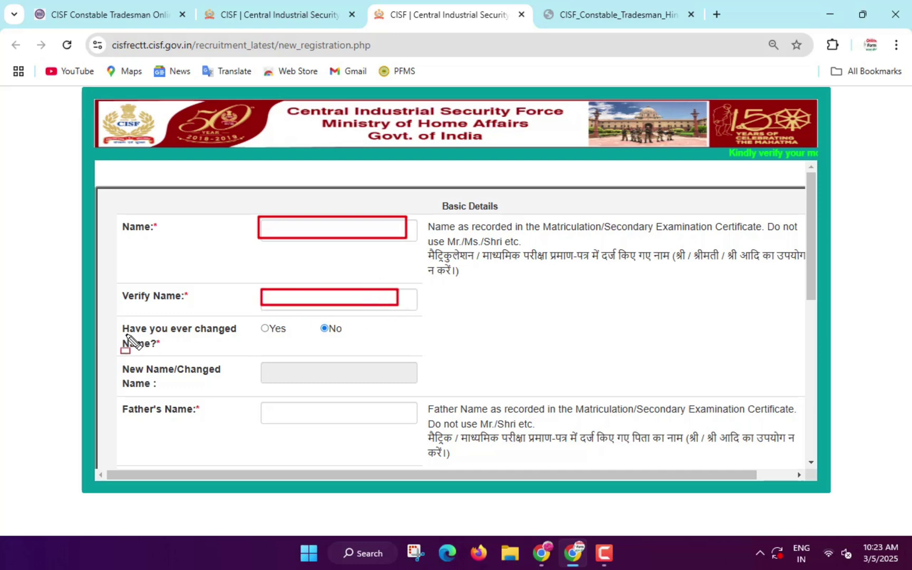
pyautogui.moveTo(109, 315)
pyautogui.mouseDown()
pyautogui.moveTo(169, 350)
pyautogui.moveTo(194, 353)
pyautogui.mouseUp()
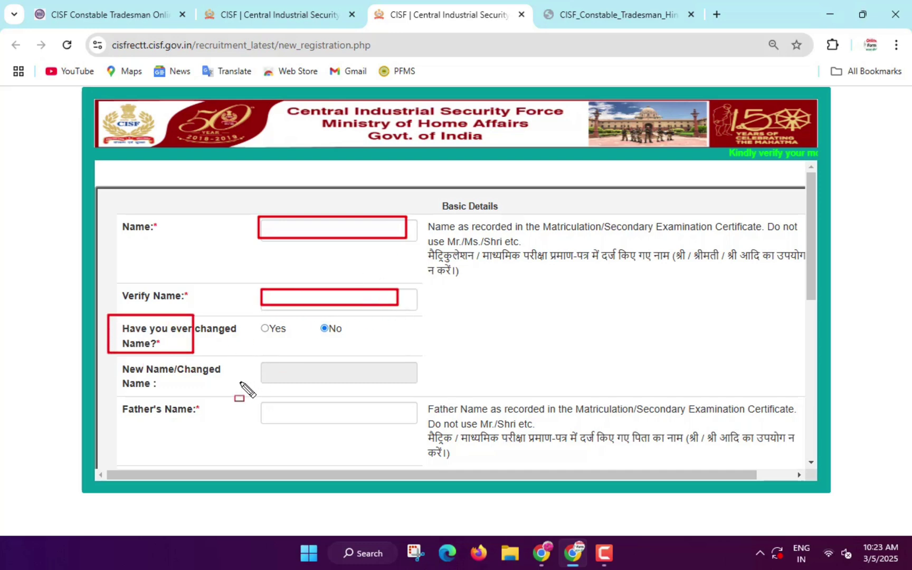
pyautogui.press('Escape')
# - Highlight the Father's and Mother's Name fields, their verify fields, Date of Birth and Male gender
pyautogui.moveTo(261, 402); pyautogui.dragTo(430, 425)
pyautogui.scroll(-4, 265, 198)
pyautogui.moveTo(258, 258)
pyautogui.mouseDown()
pyautogui.moveTo(281, 273)
pyautogui.moveTo(343, 281)
pyautogui.mouseUp()
pyautogui.moveTo(261, 293)
pyautogui.mouseDown()
pyautogui.moveTo(316, 322)
pyautogui.moveTo(399, 324)
pyautogui.moveTo(408, 315)
pyautogui.mouseUp()
pyautogui.moveTo(264, 347)
pyautogui.mouseDown()
pyautogui.moveTo(350, 372)
pyautogui.moveTo(400, 365)
pyautogui.mouseUp()
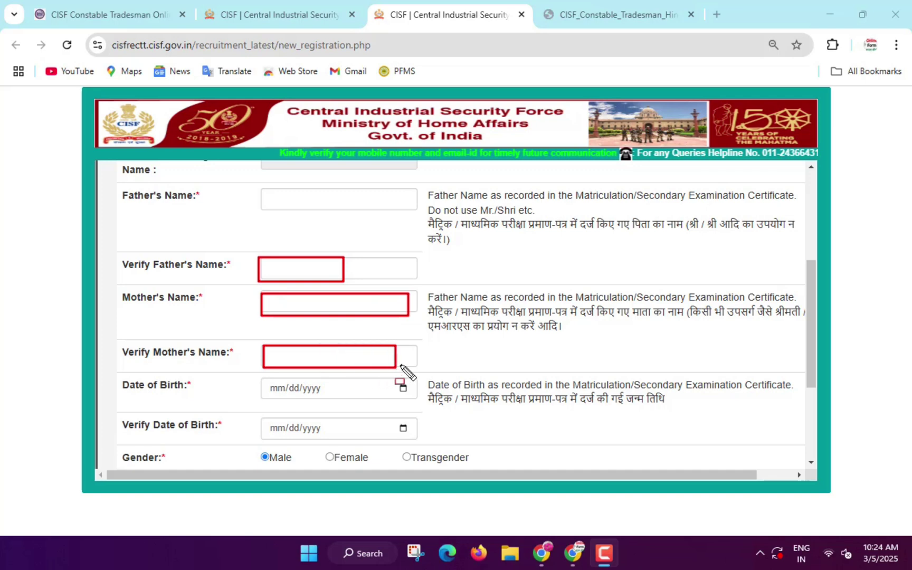
pyautogui.scroll(-3, 389, 301)
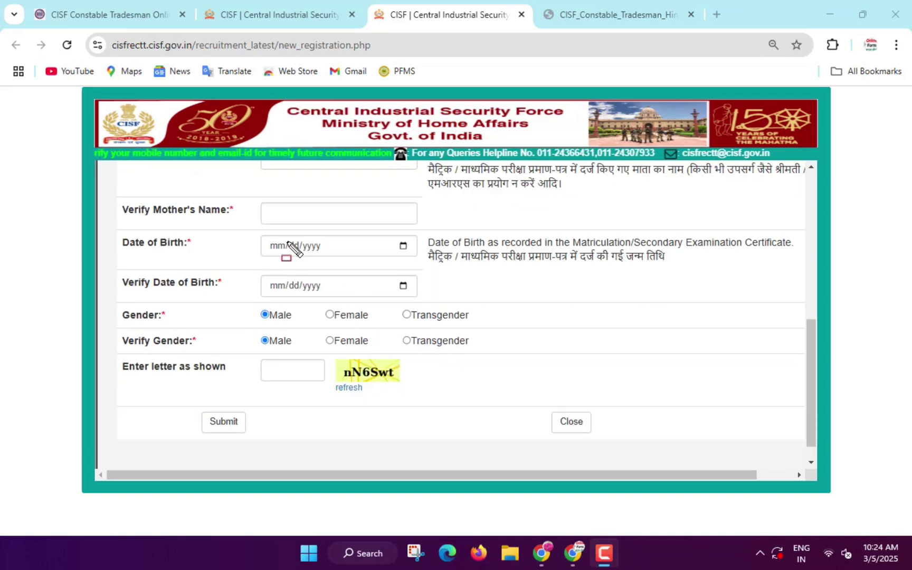
pyautogui.moveTo(258, 237); pyautogui.dragTo(357, 255)
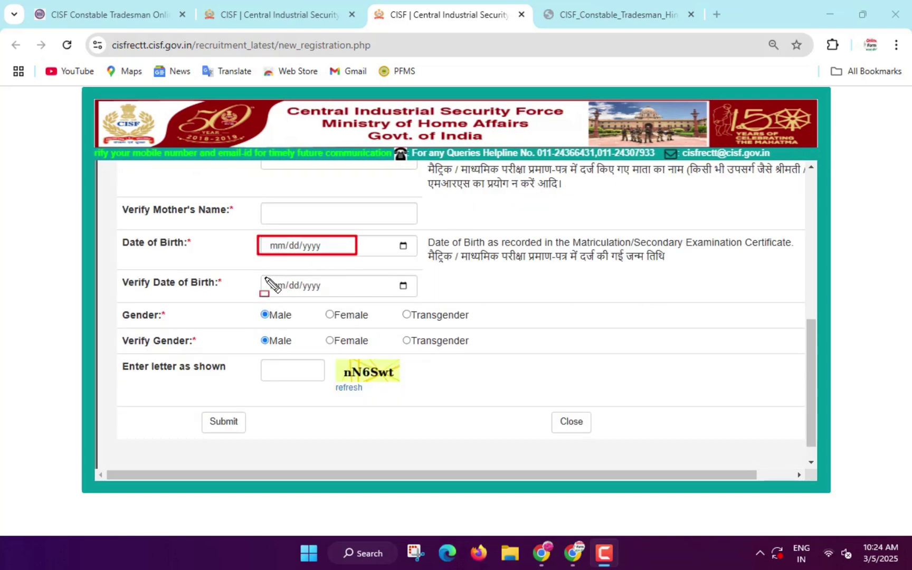
pyautogui.moveTo(262, 274)
pyautogui.mouseDown()
pyautogui.moveTo(285, 287)
pyautogui.moveTo(361, 295)
pyautogui.mouseUp()
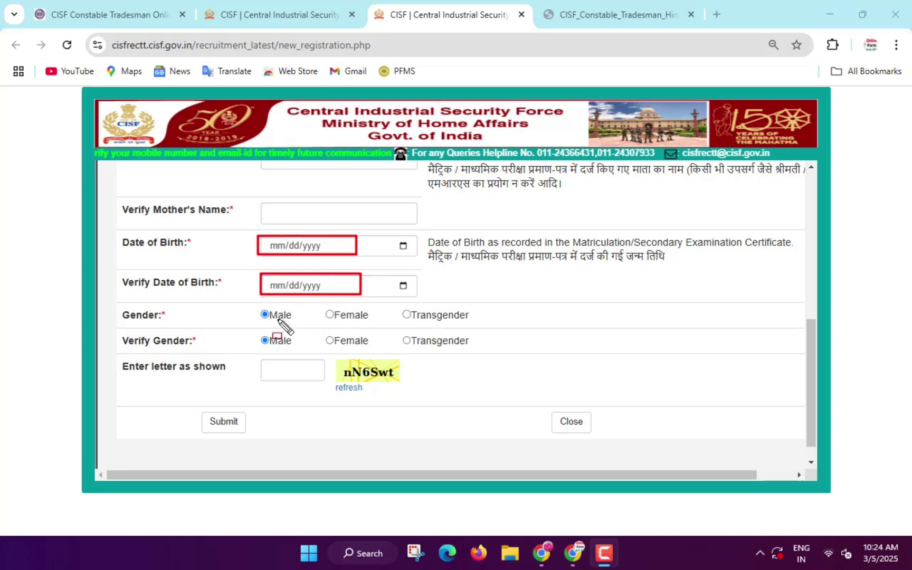
pyautogui.moveTo(252, 303); pyautogui.dragTo(281, 347)
# - Clear the marks and highlight the captcha entry box
pyautogui.press('Escape')
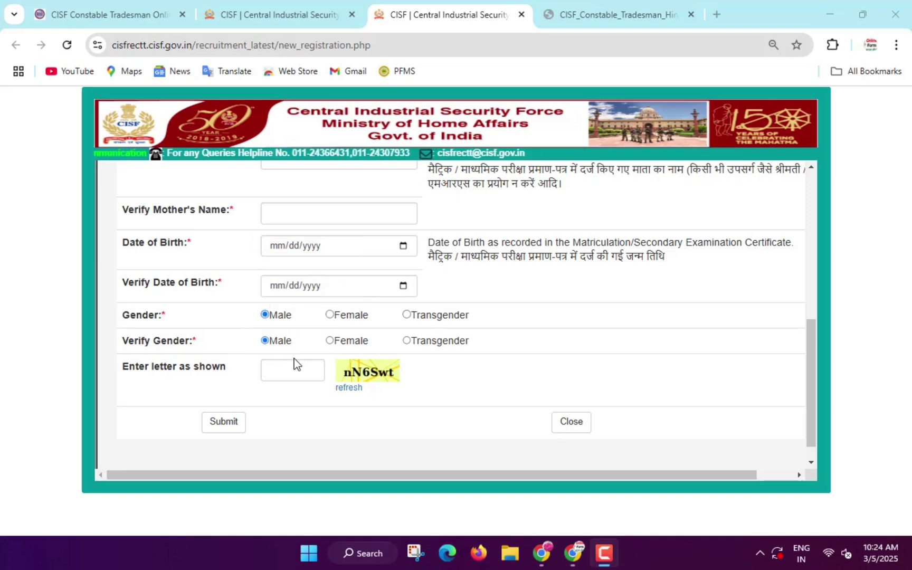
pyautogui.hotkey('ctrl', '2')
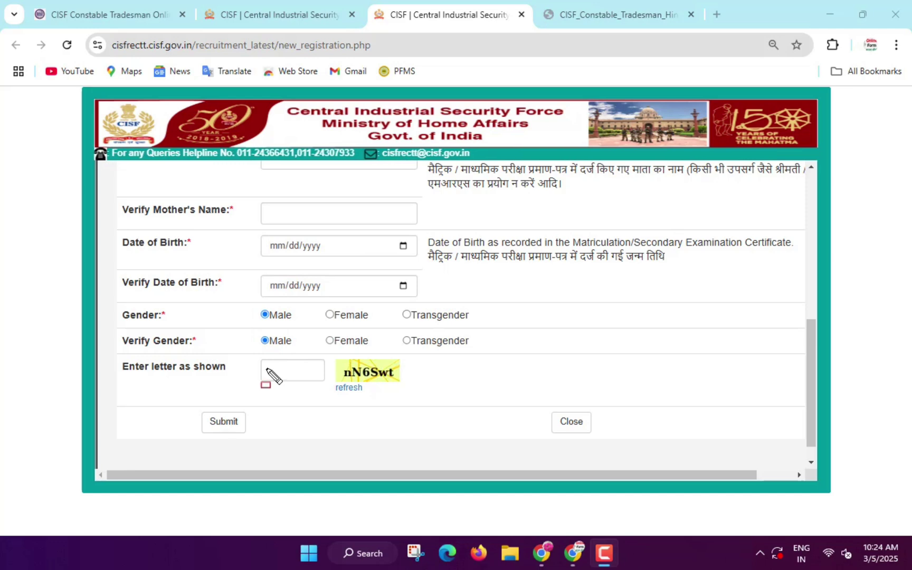
pyautogui.moveTo(274, 370); pyautogui.dragTo(330, 390)
pyautogui.press('Escape')
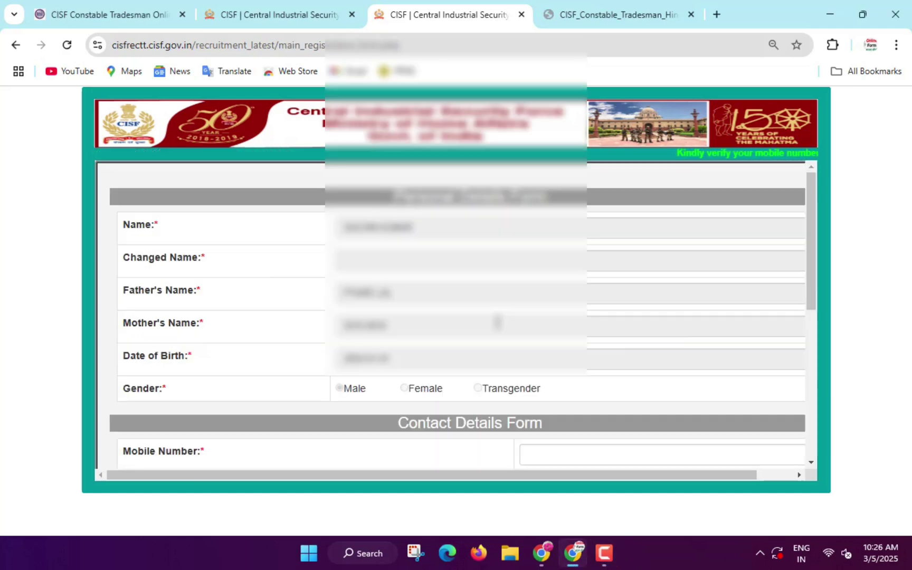
# - Restore 100% zoom and highlight the Mobile Number, Email Id and their verification fields
pyautogui.hotkey('ctrl', '+')
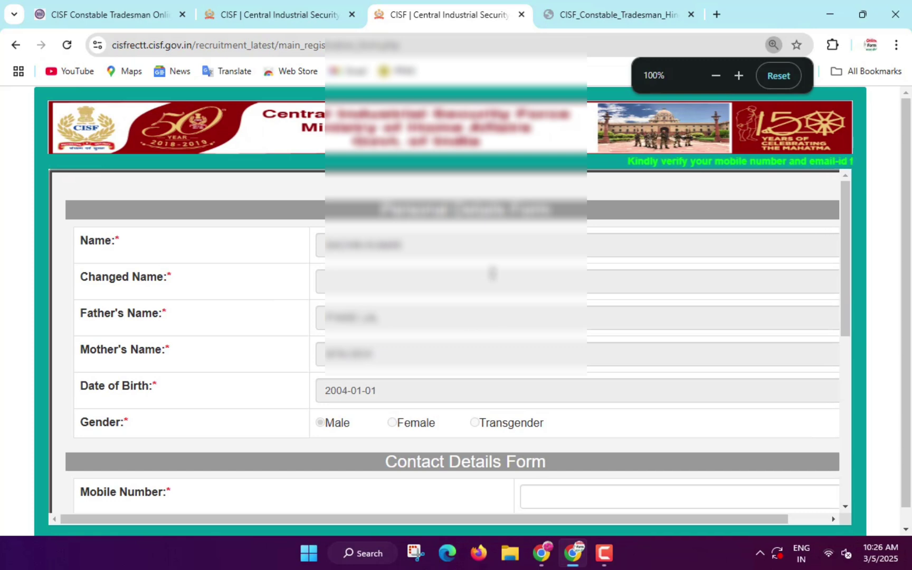
pyautogui.scroll(-4, 449, 290)
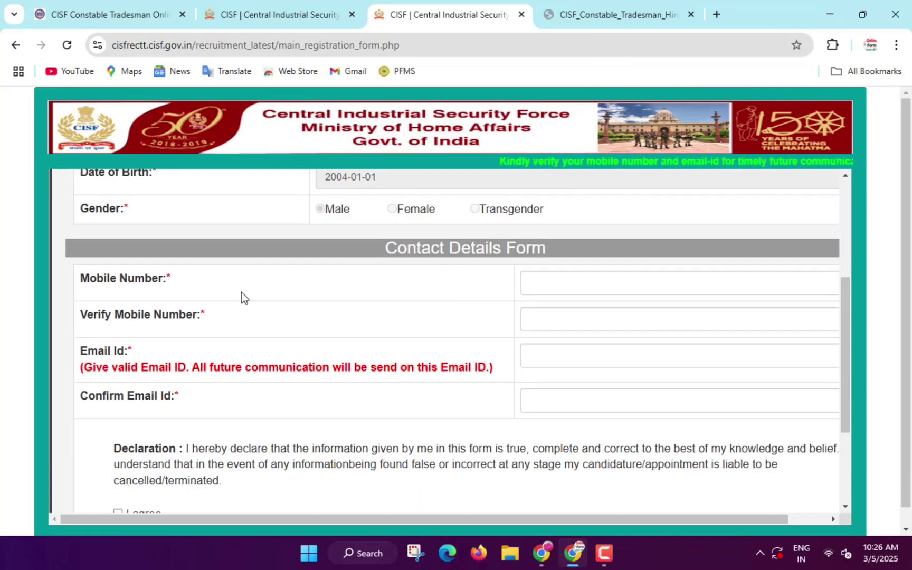
pyautogui.moveTo(517, 272)
pyautogui.mouseDown()
pyautogui.moveTo(529, 285)
pyautogui.moveTo(628, 294)
pyautogui.mouseUp()
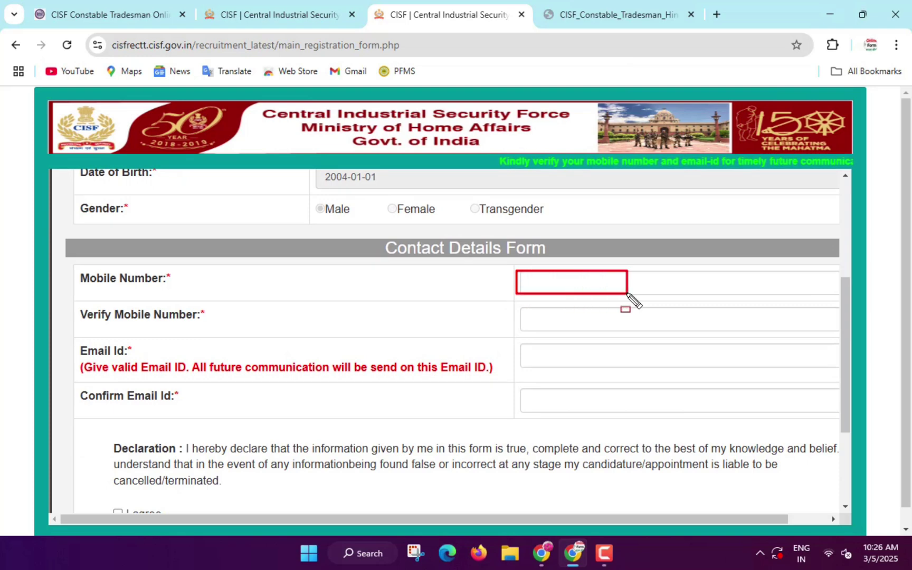
pyautogui.moveTo(528, 320); pyautogui.dragTo(634, 324)
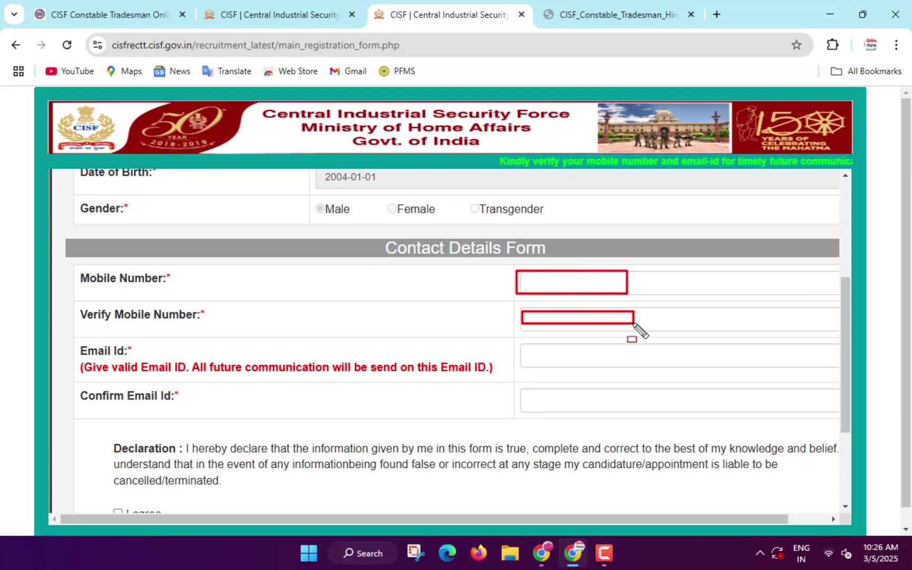
pyautogui.moveTo(525, 347); pyautogui.dragTo(653, 364)
pyautogui.moveTo(528, 390)
pyautogui.mouseDown()
pyautogui.moveTo(566, 406)
pyautogui.moveTo(658, 406)
pyautogui.mouseUp()
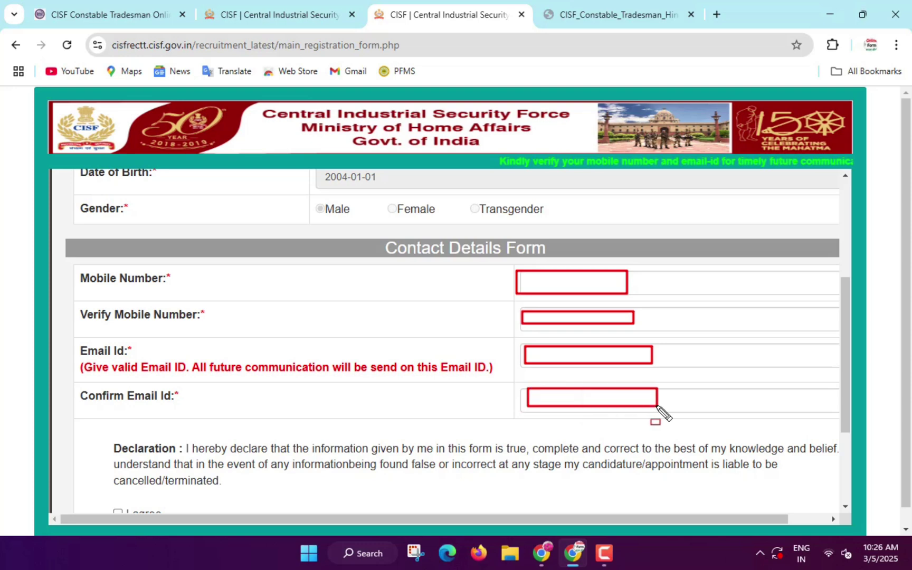
# - Accept the declaration, mark the captcha box, and submit the registration with confirmation
pyautogui.scroll(-3, 315, 361)
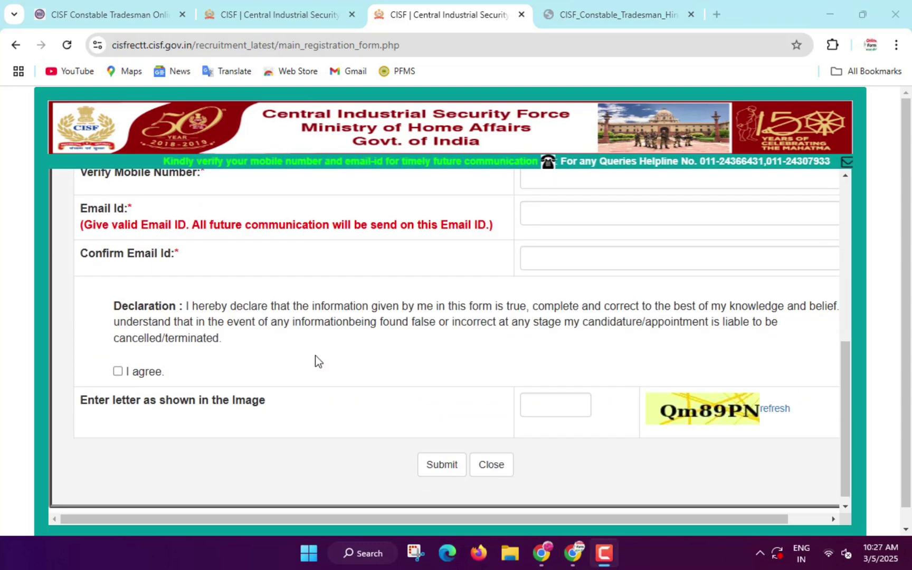
pyautogui.click(117, 371)
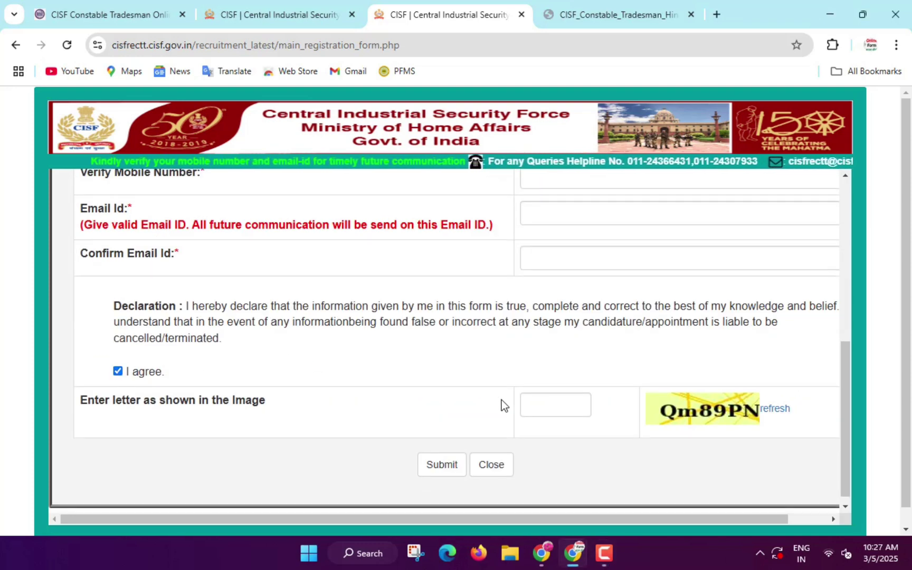
pyautogui.moveTo(521, 393)
pyautogui.mouseDown()
pyautogui.moveTo(550, 421)
pyautogui.moveTo(600, 415)
pyautogui.mouseUp()
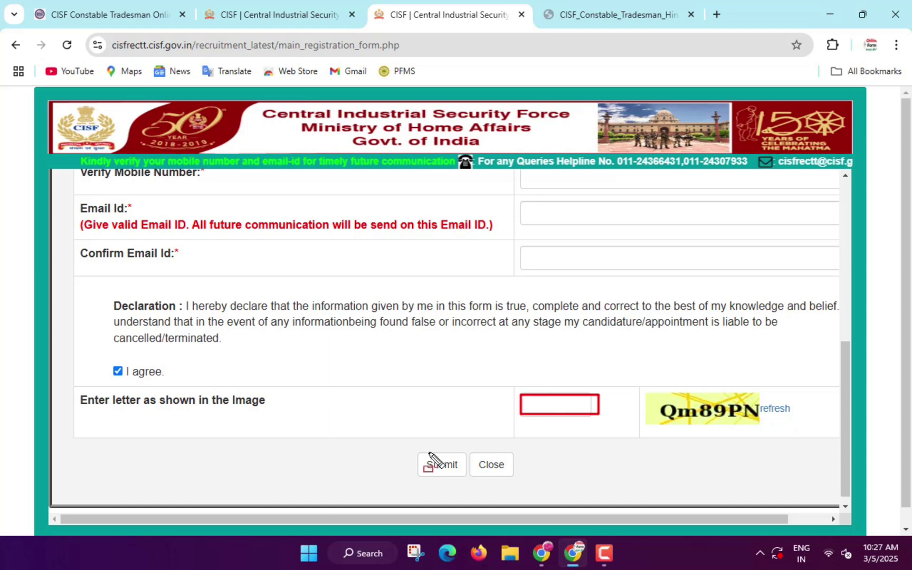
pyautogui.moveTo(427, 461); pyautogui.dragTo(467, 489)
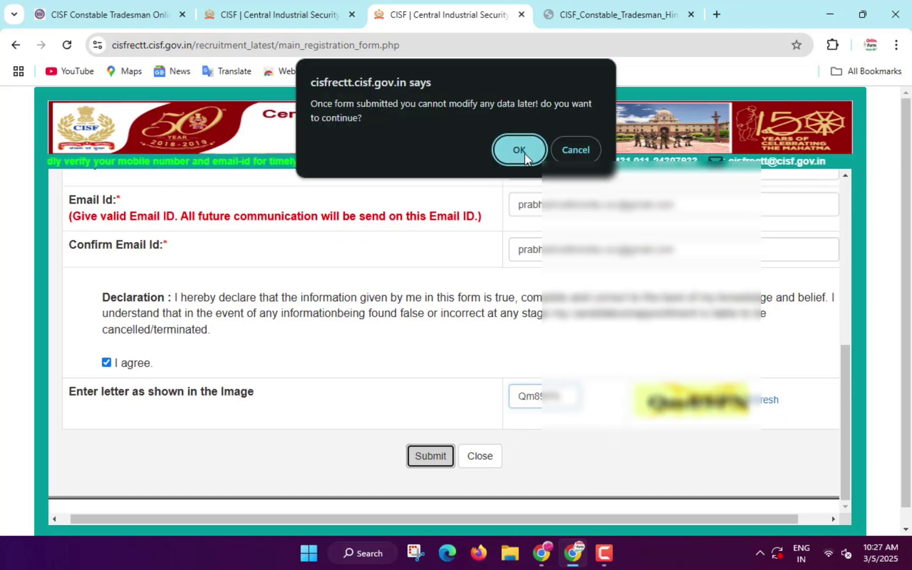
pyautogui.click(520, 151)
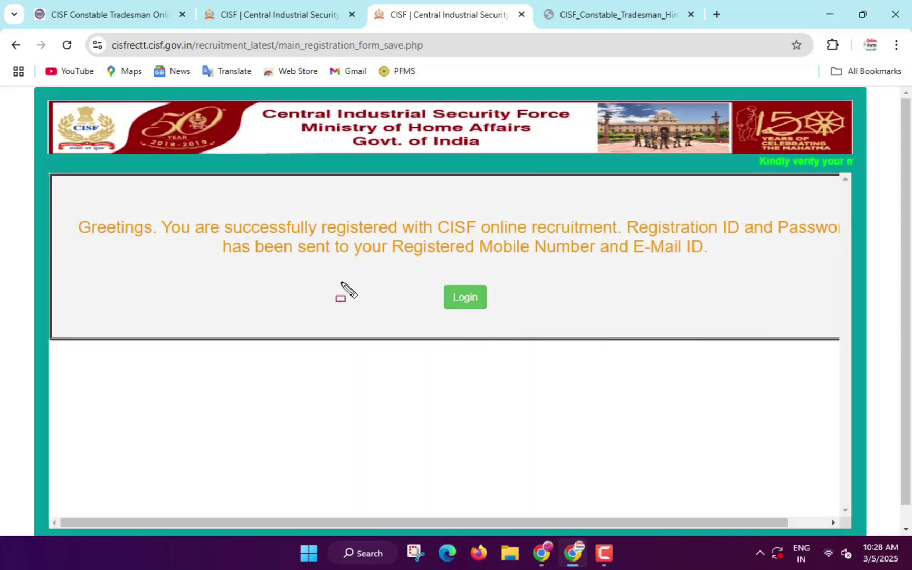
# - Highlight the success message and the note that credentials went to mobile and e-mail, then go to Login
pyautogui.moveTo(67, 214)
pyautogui.mouseDown()
pyautogui.moveTo(192, 251)
pyautogui.moveTo(687, 237)
pyautogui.moveTo(776, 239)
pyautogui.moveTo(838, 253)
pyautogui.moveTo(843, 265)
pyautogui.mouseUp()
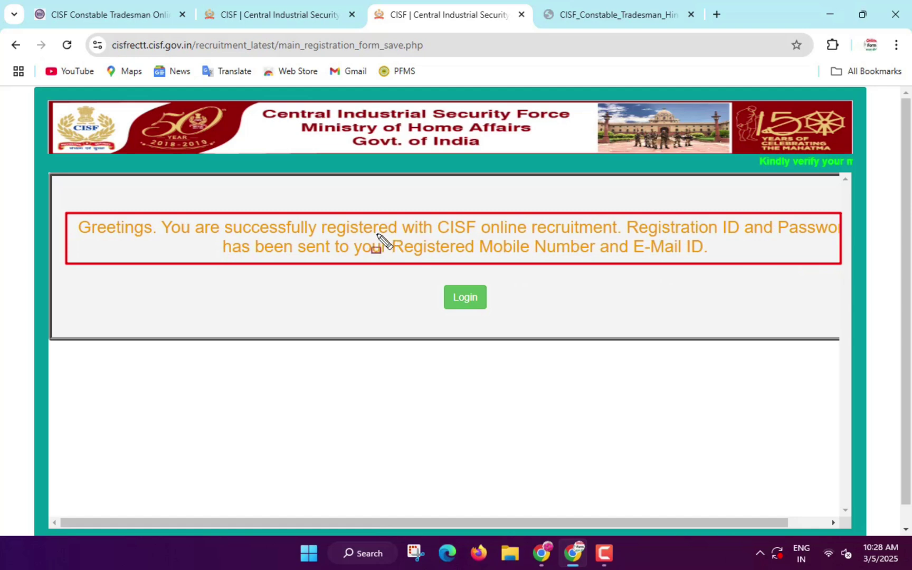
pyautogui.moveTo(377, 234)
pyautogui.mouseDown()
pyautogui.moveTo(559, 267)
pyautogui.moveTo(650, 264)
pyautogui.mouseUp()
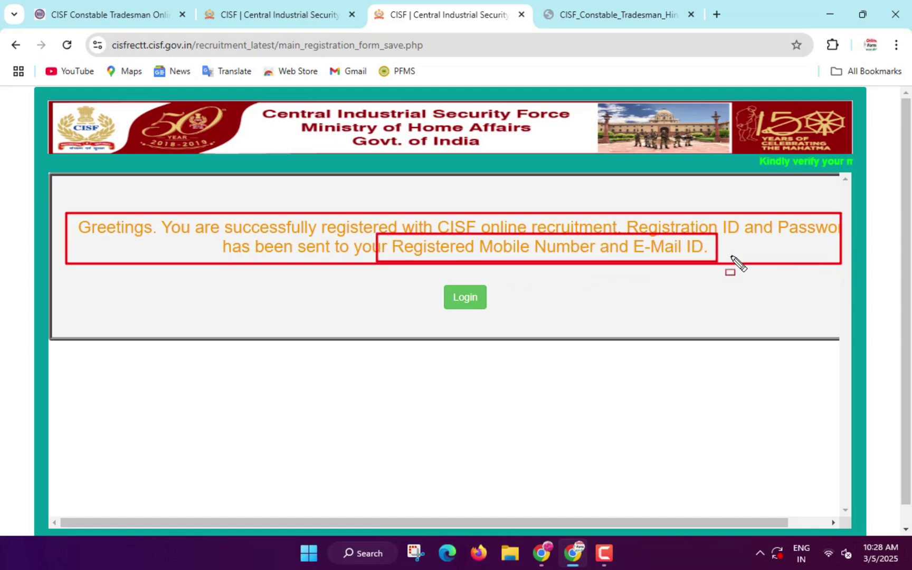
pyautogui.moveTo(434, 282); pyautogui.dragTo(510, 318)
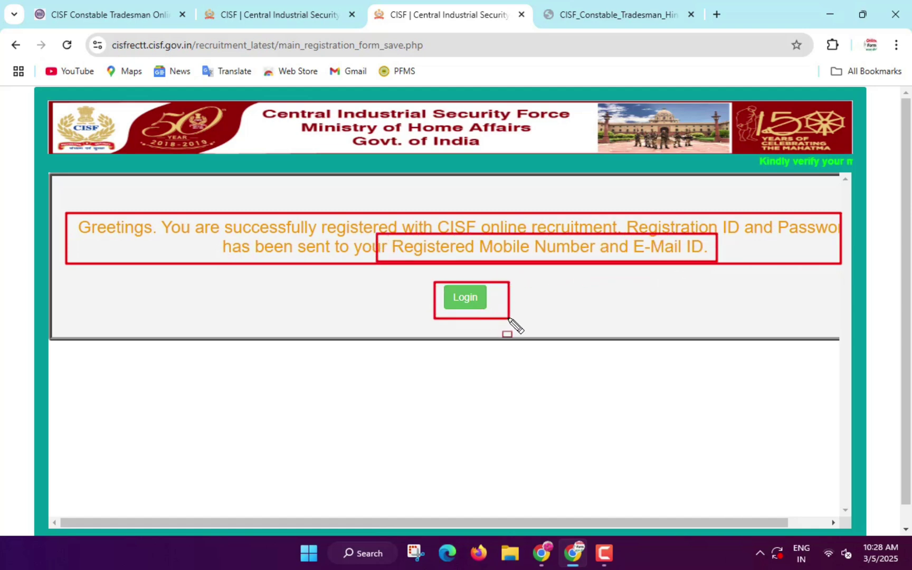
pyautogui.press('Escape')
pyautogui.click(467, 299)
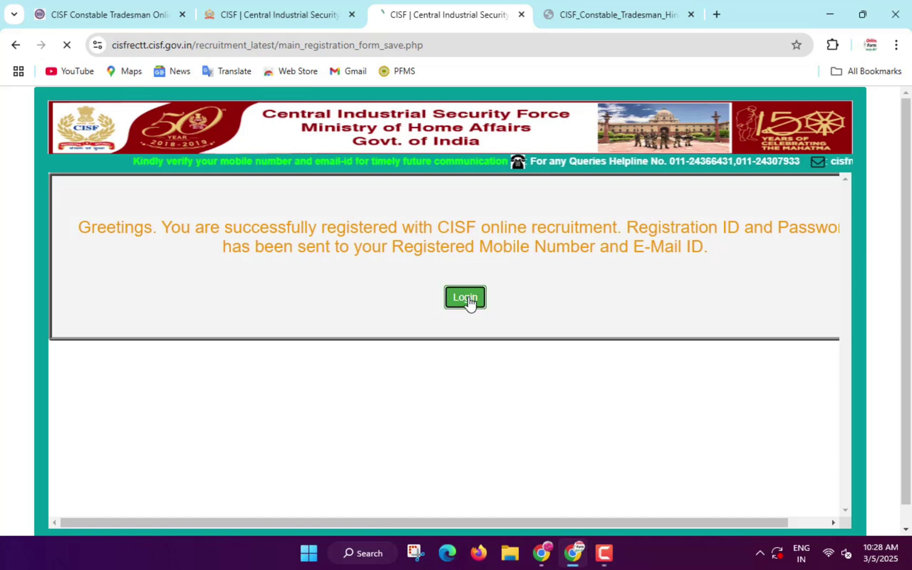
# - Open the Constable-Tradesman 2024 login page from Current Openings
pyautogui.scroll(-1, 472, 342)
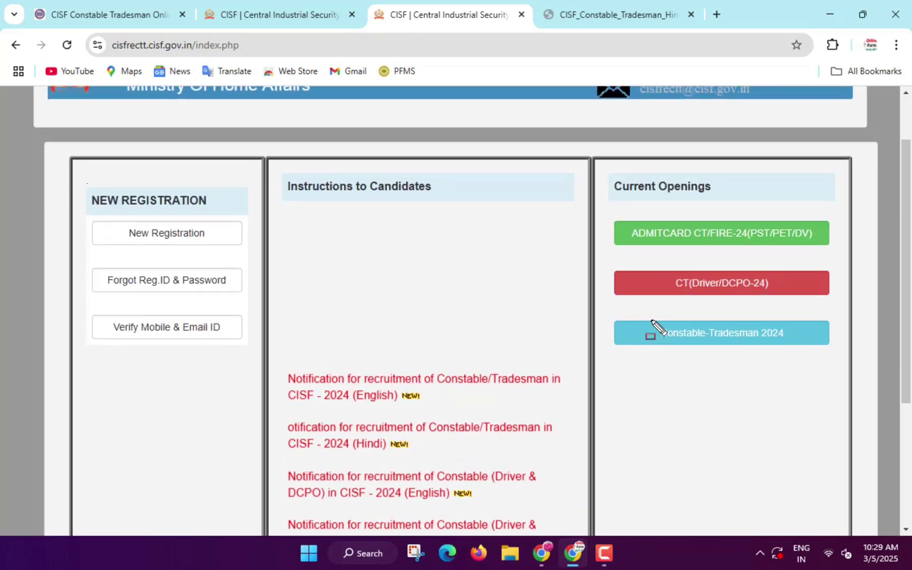
pyautogui.moveTo(706, 344); pyautogui.dragTo(787, 343)
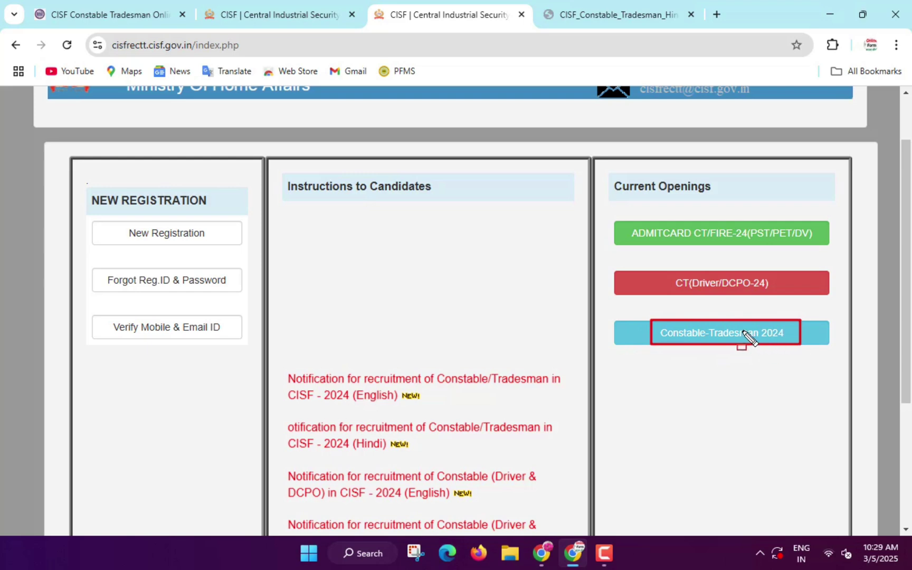
pyautogui.press('Escape')
pyautogui.click(715, 337)
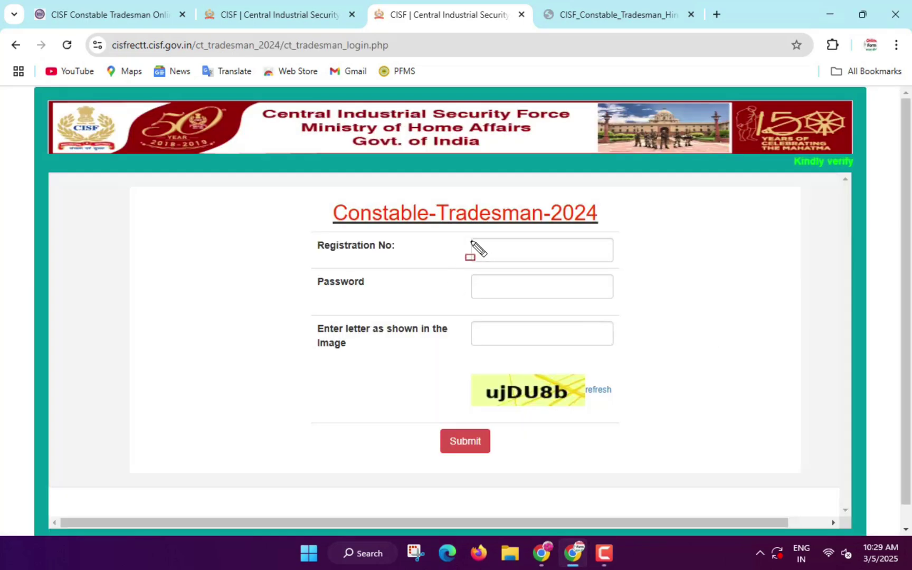
# - Highlight the Registration No, Password and captcha fields and submit the login
pyautogui.moveTo(472, 239); pyautogui.dragTo(583, 259)
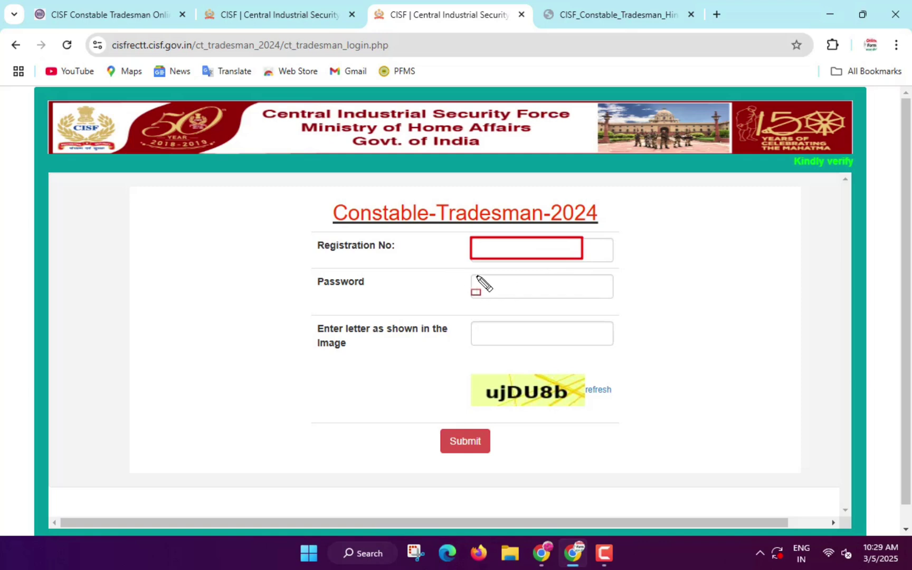
pyautogui.moveTo(511, 291); pyautogui.dragTo(541, 306)
pyautogui.moveTo(477, 320); pyautogui.dragTo(559, 340)
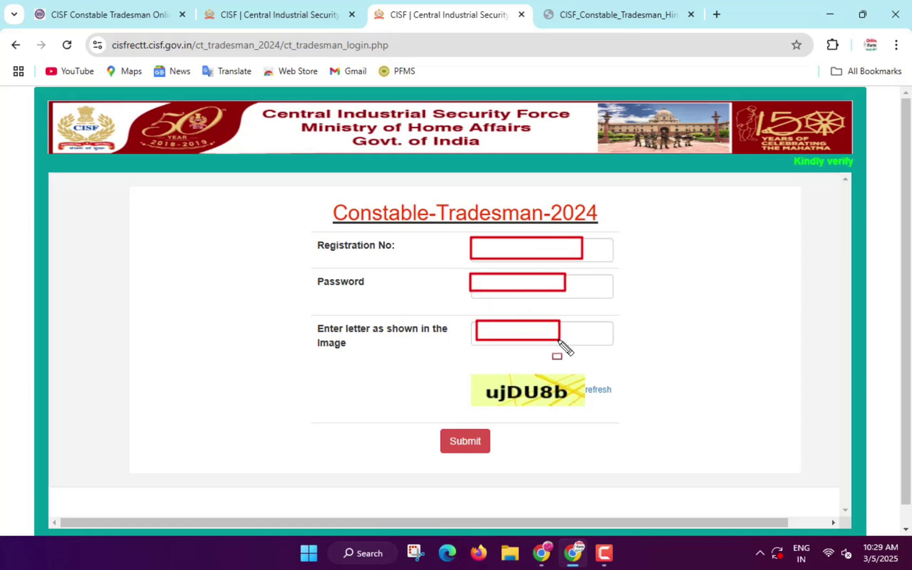
pyautogui.moveTo(441, 425); pyautogui.dragTo(504, 467)
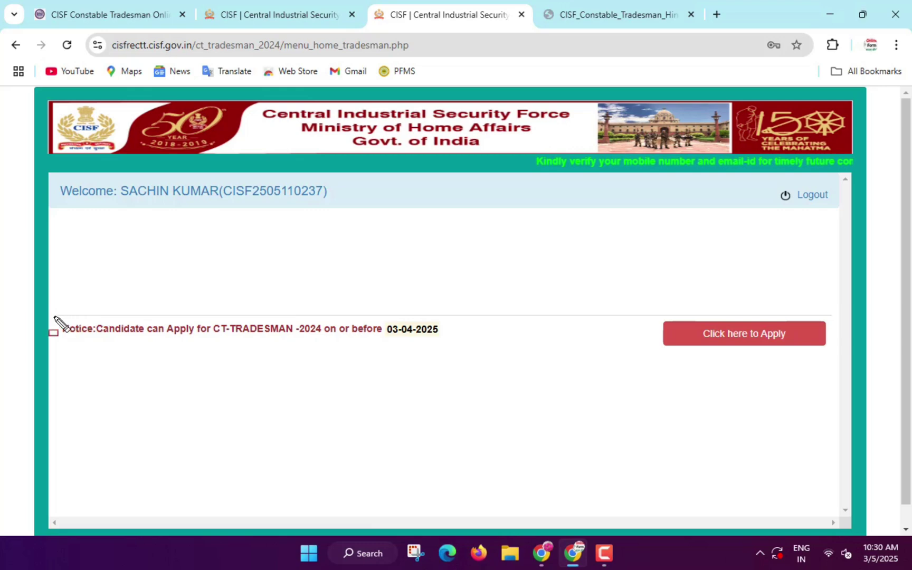
# - Mark the application deadline, start the Tradesman application, and continue past the instructions
pyautogui.moveTo(54, 317)
pyautogui.mouseDown()
pyautogui.moveTo(171, 342)
pyautogui.moveTo(471, 351)
pyautogui.mouseUp()
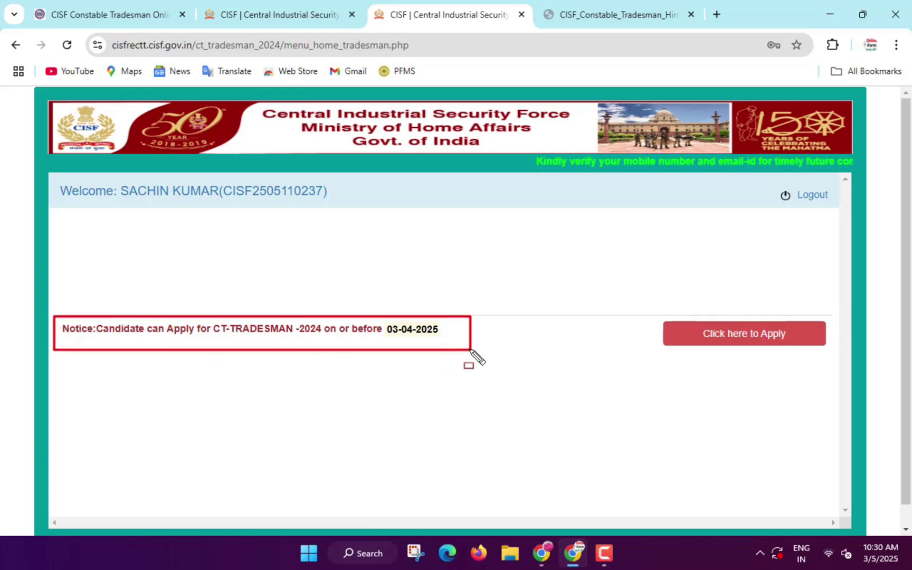
pyautogui.moveTo(680, 322); pyautogui.dragTo(802, 359)
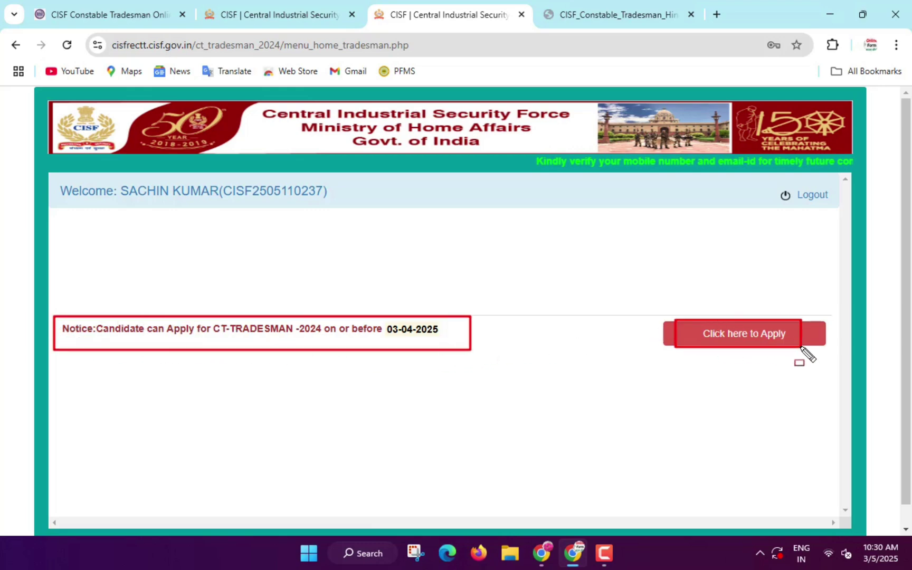
pyautogui.press('Escape')
pyautogui.click(745, 338)
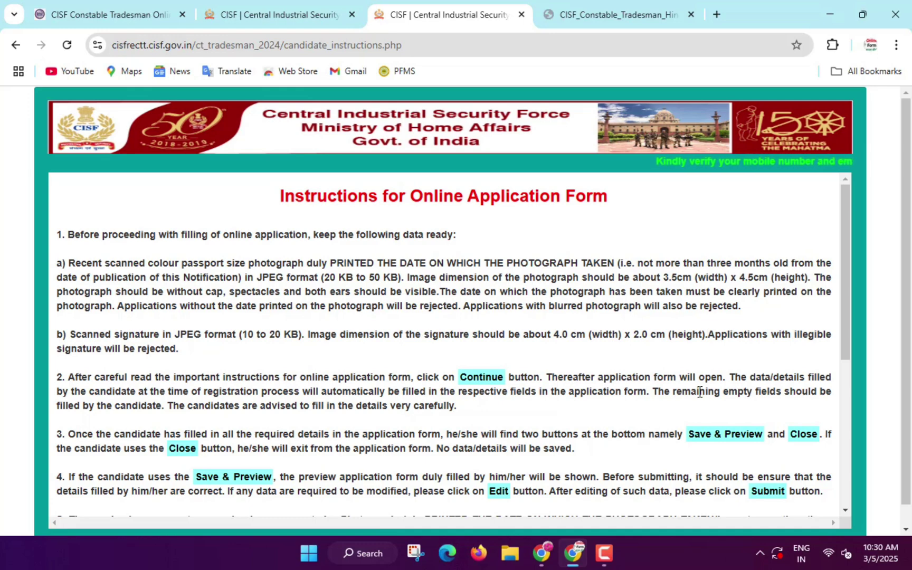
pyautogui.scroll(-5, 402, 338)
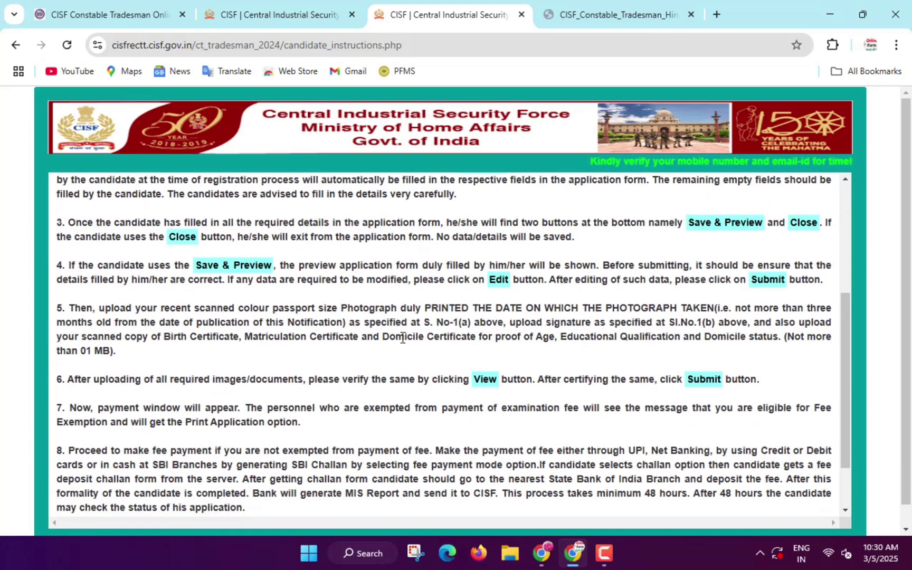
pyautogui.scroll(-1, 403, 338)
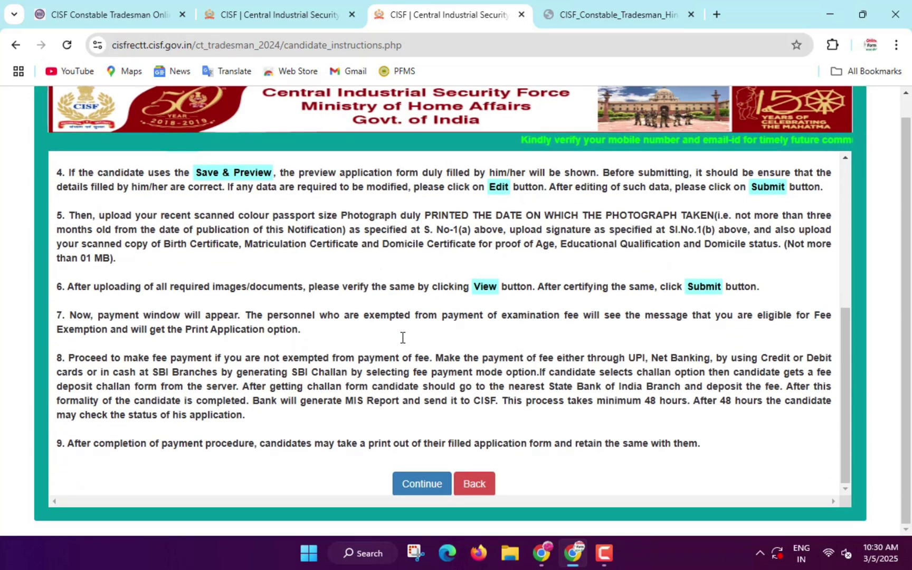
pyautogui.click(422, 487)
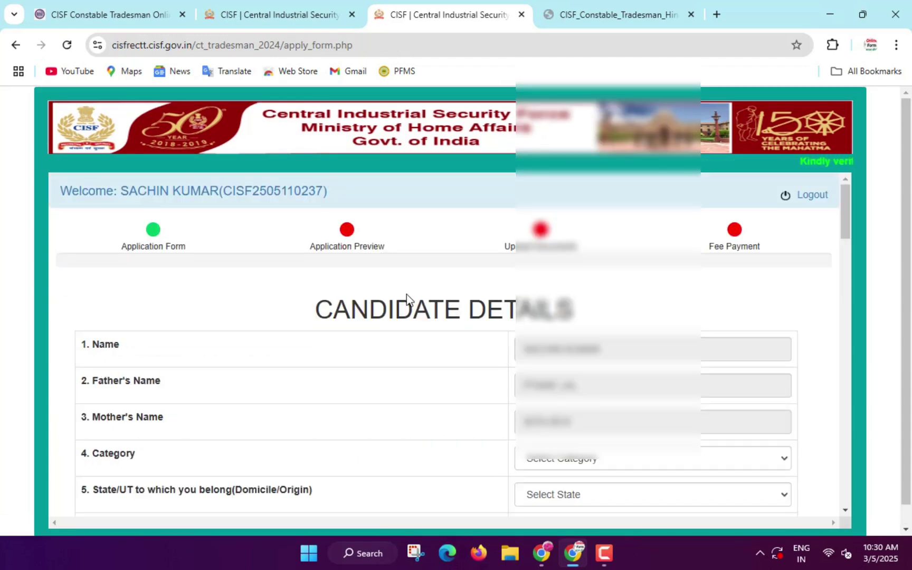
# - Set Category to SC and the domicile State/UT to UTTAR PRADESH
pyautogui.scroll(-1, 406, 295)
pyautogui.scroll(-1, 406, 294)
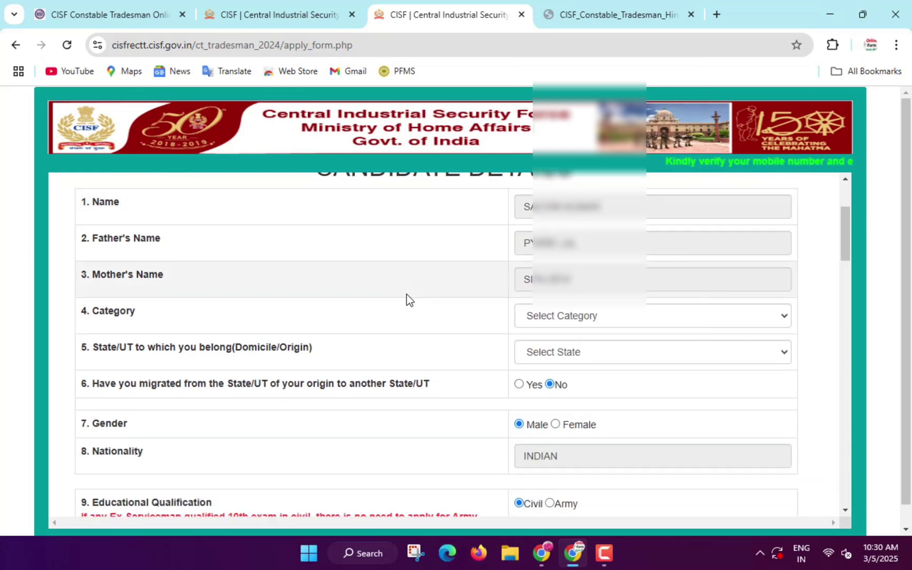
pyautogui.click(615, 316)
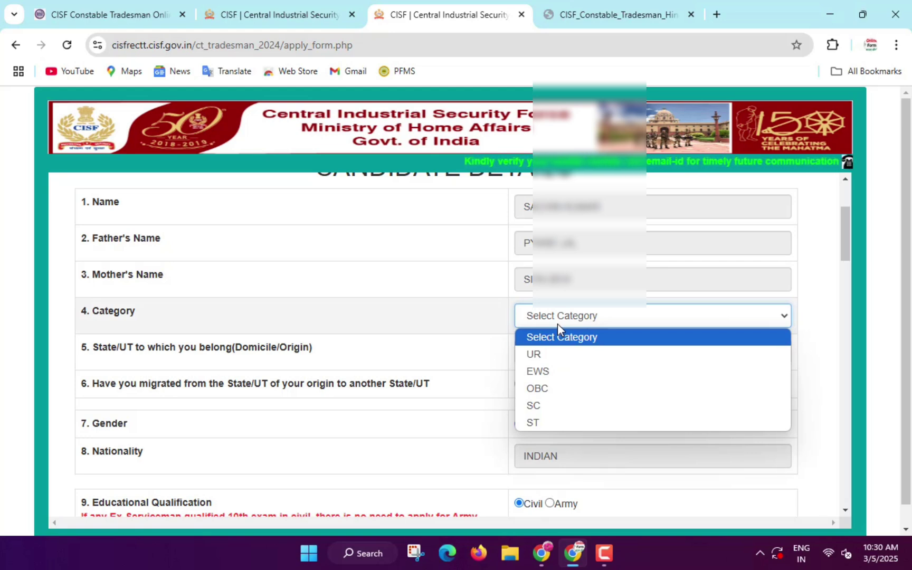
pyautogui.click(534, 405)
pyautogui.click(549, 357)
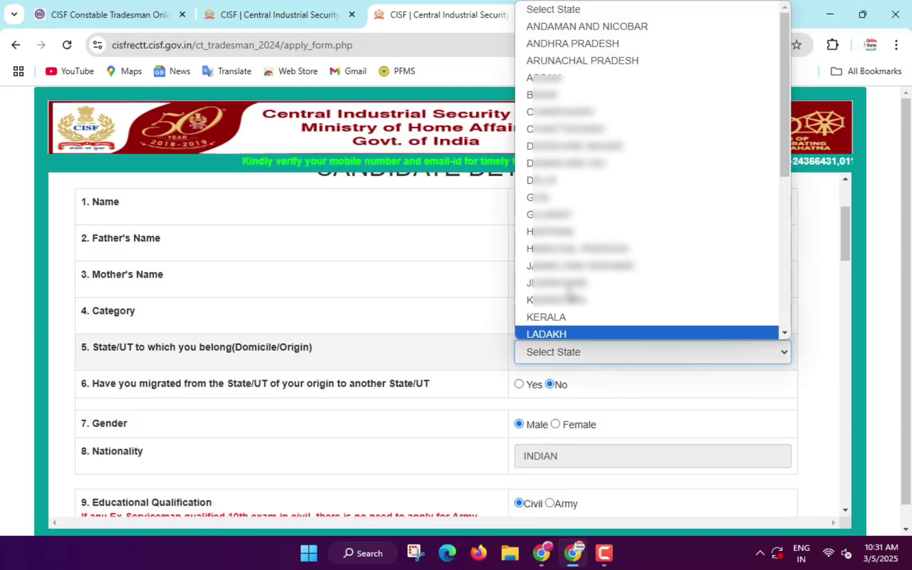
pyautogui.scroll(-6, 564, 288)
pyautogui.click(562, 297)
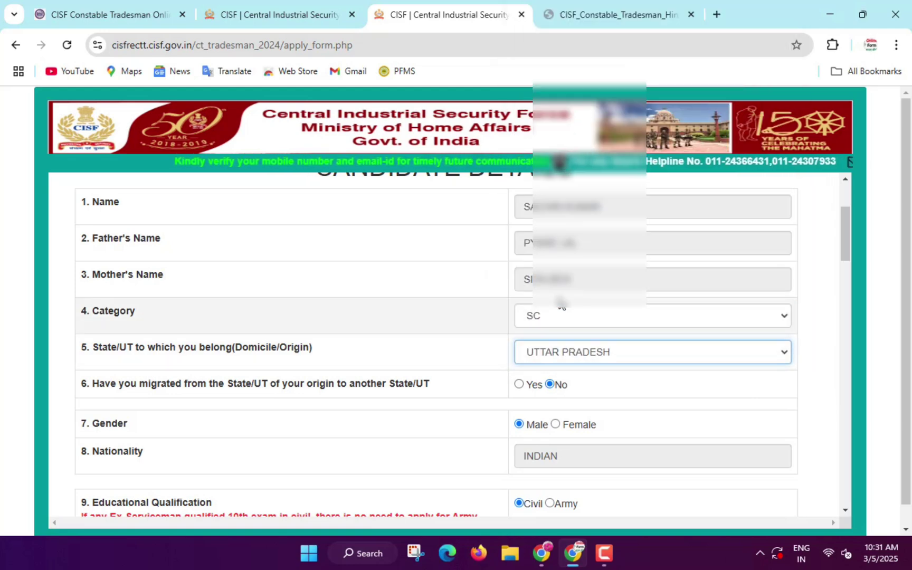
# - Scroll down, marking the migration and educational qualification questions
pyautogui.scroll(-2, 560, 299)
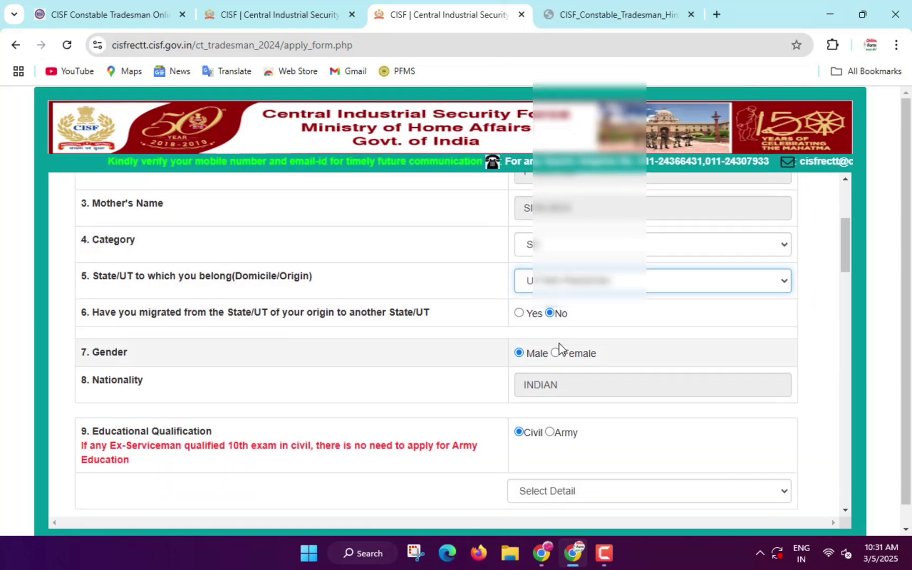
pyautogui.scroll(-2, 103, 241)
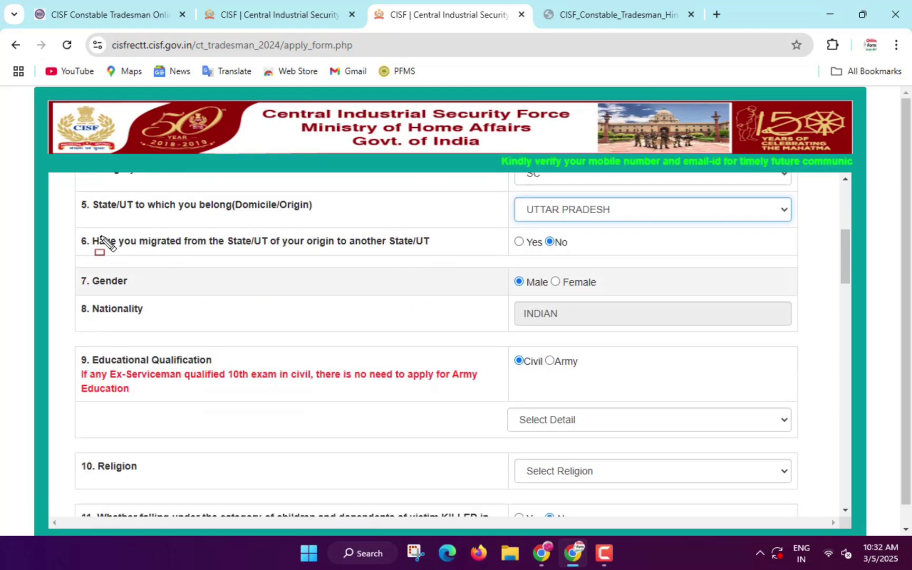
pyautogui.moveTo(92, 238)
pyautogui.mouseDown()
pyautogui.moveTo(236, 254)
pyautogui.moveTo(431, 253)
pyautogui.mouseUp()
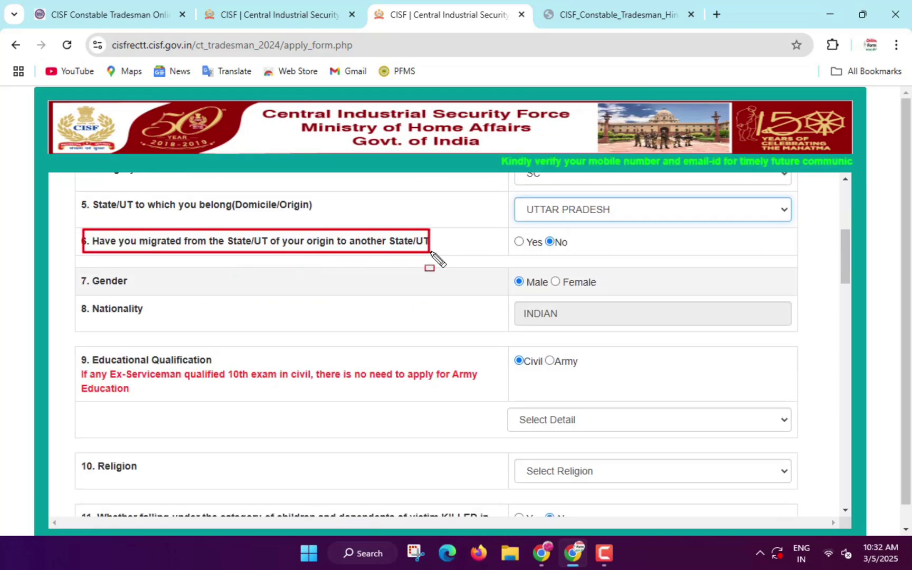
pyautogui.scroll(-2, 574, 271)
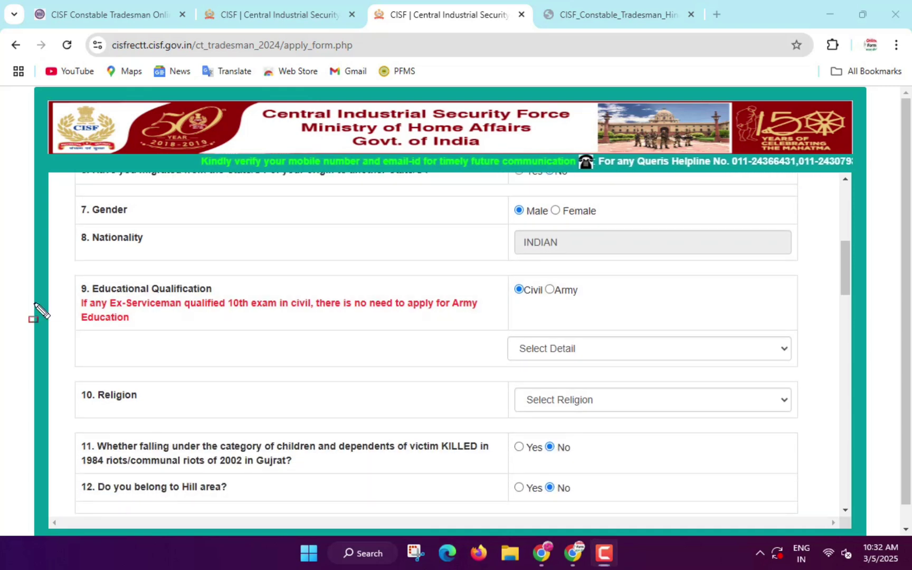
pyautogui.moveTo(75, 299); pyautogui.dragTo(253, 304)
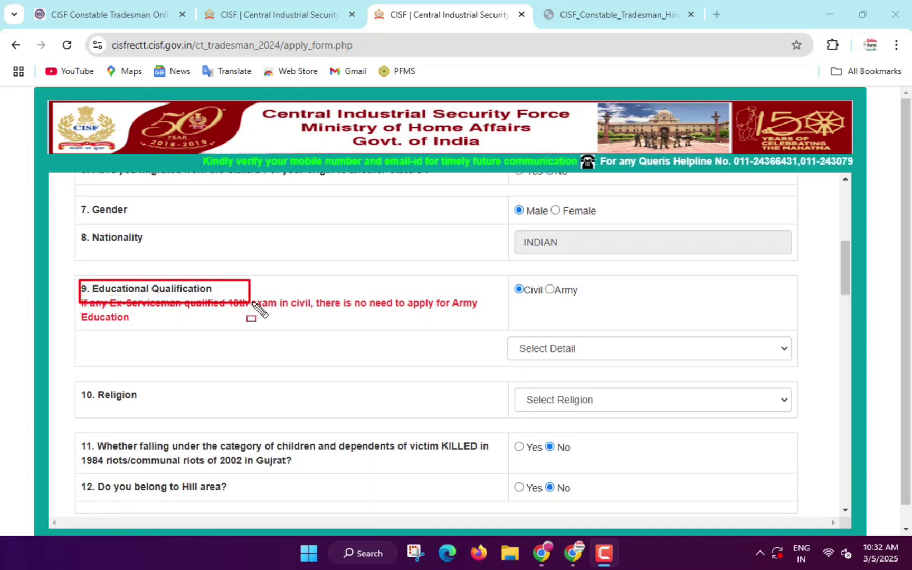
# - Set Educational Qualification to 10th and Religion to Hindu
pyautogui.scroll(-2, 576, 312)
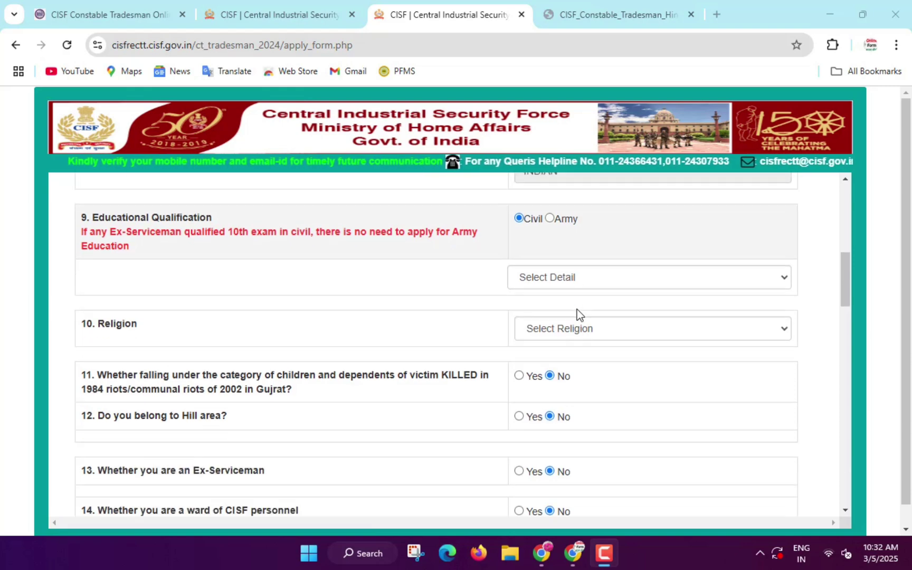
pyautogui.click(567, 278)
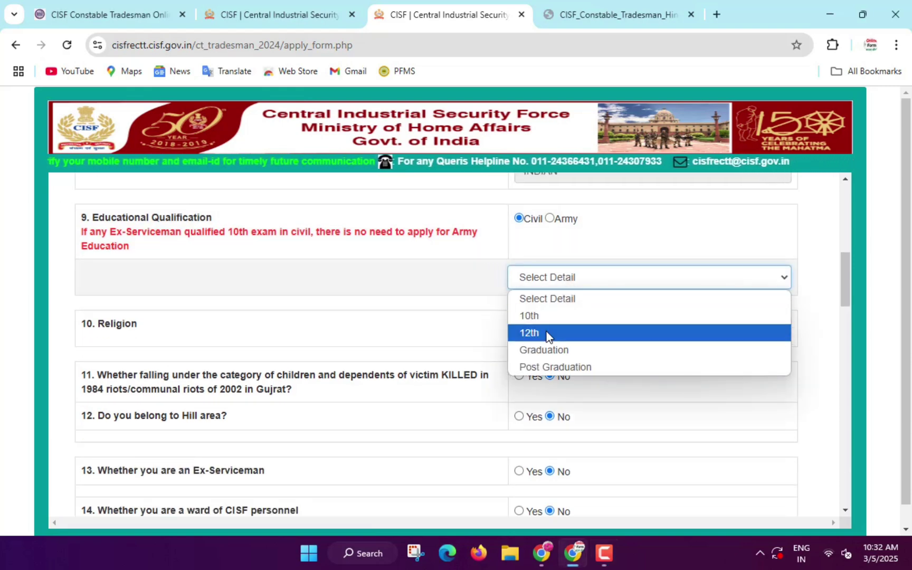
pyautogui.click(546, 316)
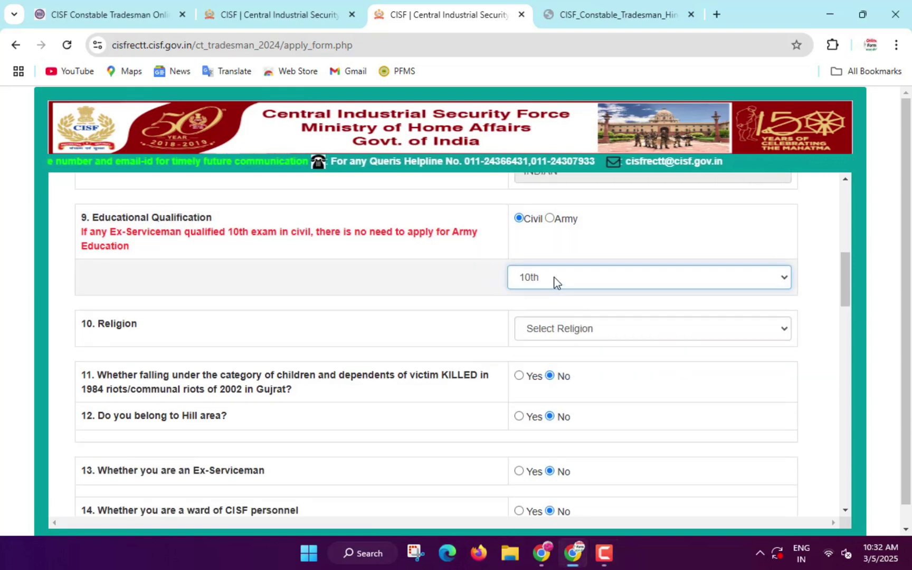
pyautogui.click(556, 328)
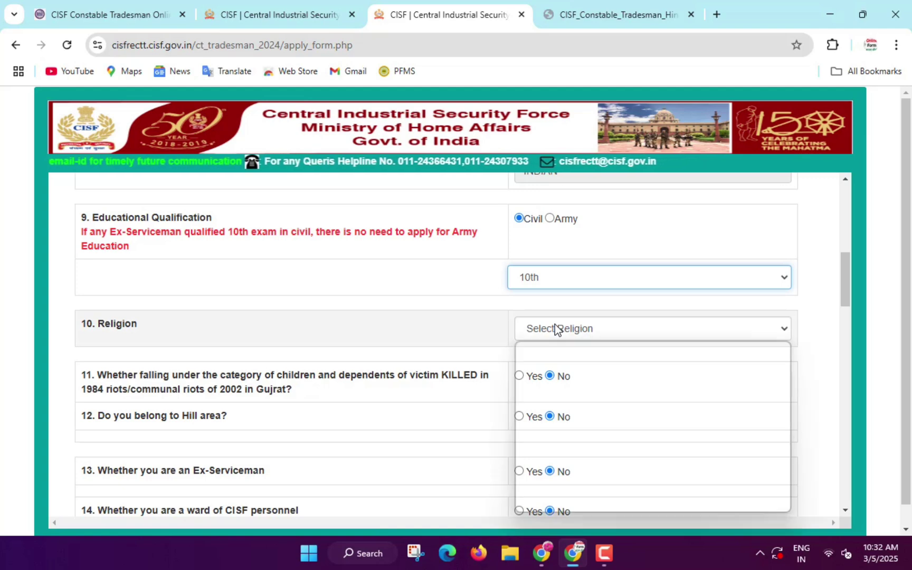
pyautogui.click(553, 368)
# - Highlight the riots-victim, hill area, ex-serviceman, CISF ward, government employee and date-of-birth rows
pyautogui.scroll(-1, 528, 344)
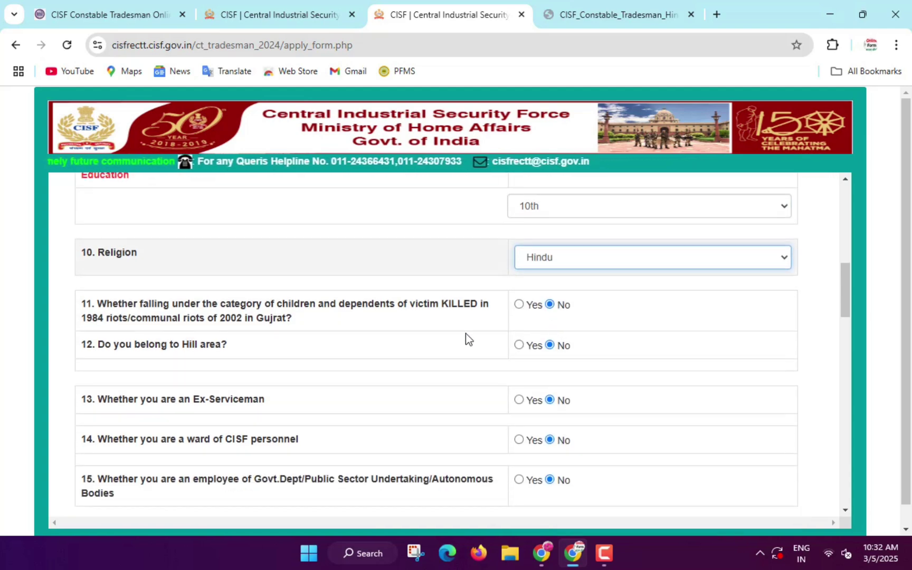
pyautogui.moveTo(87, 312)
pyautogui.mouseDown()
pyautogui.moveTo(189, 341)
pyautogui.moveTo(488, 329)
pyautogui.mouseUp()
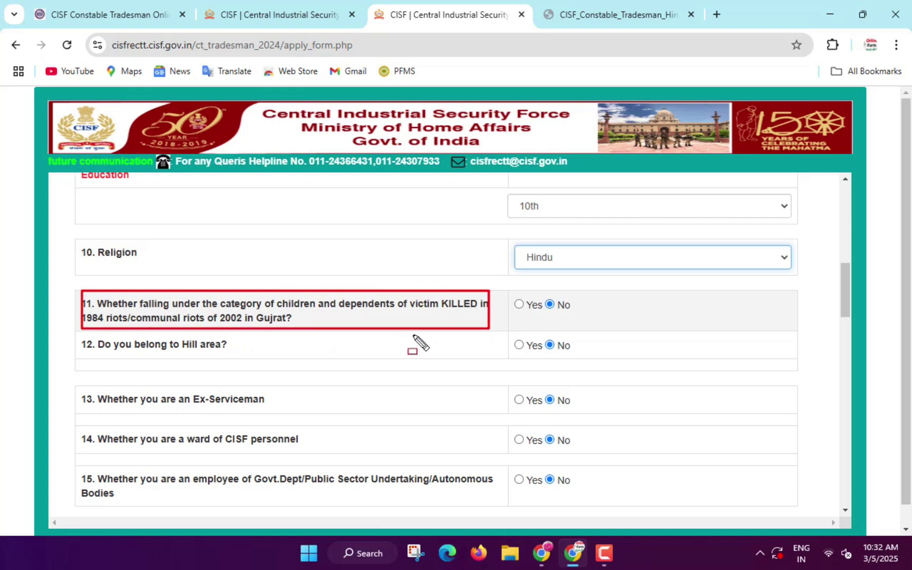
pyautogui.scroll(-1, 549, 314)
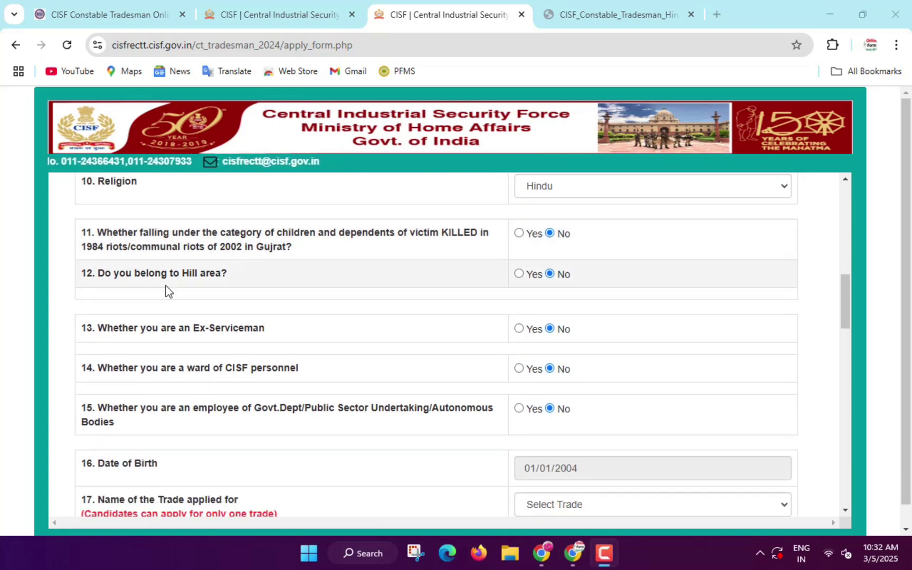
pyautogui.moveTo(100, 275); pyautogui.dragTo(250, 289)
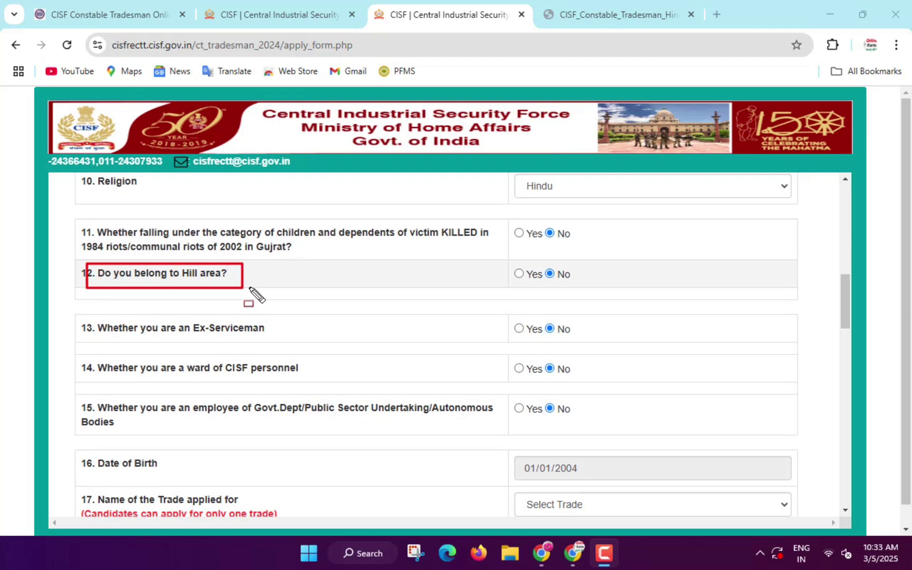
pyautogui.scroll(-1, 390, 281)
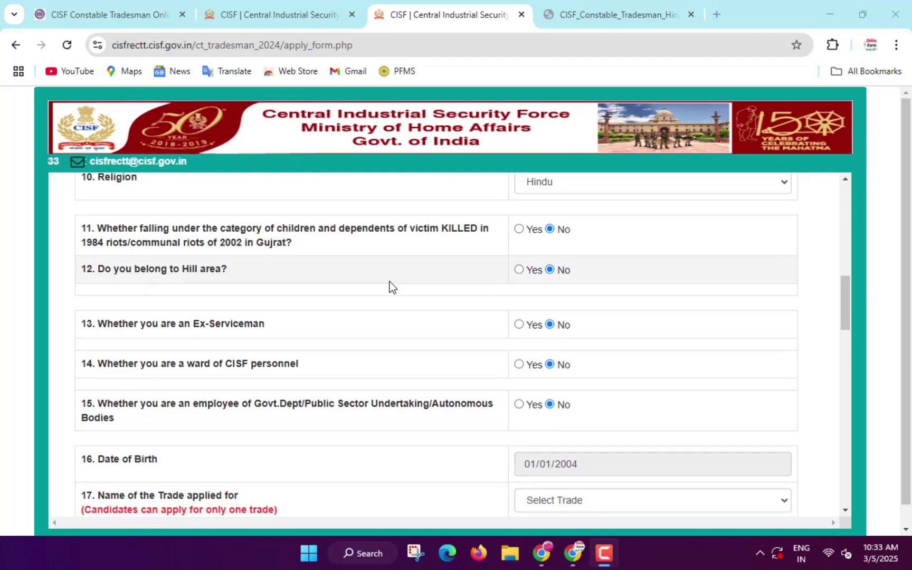
pyautogui.moveTo(118, 271); pyautogui.dragTo(308, 276)
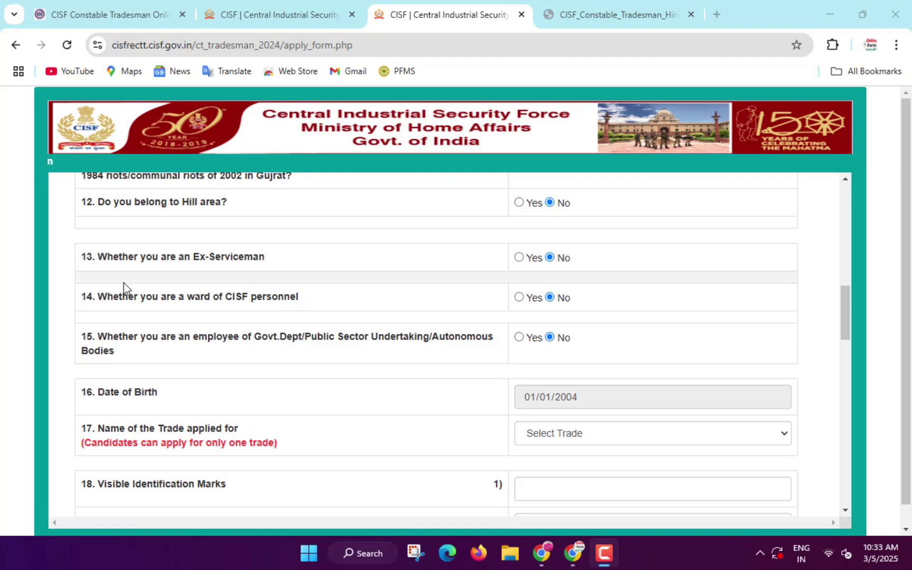
pyautogui.moveTo(88, 287)
pyautogui.mouseDown()
pyautogui.moveTo(108, 301)
pyautogui.moveTo(291, 305)
pyautogui.mouseUp()
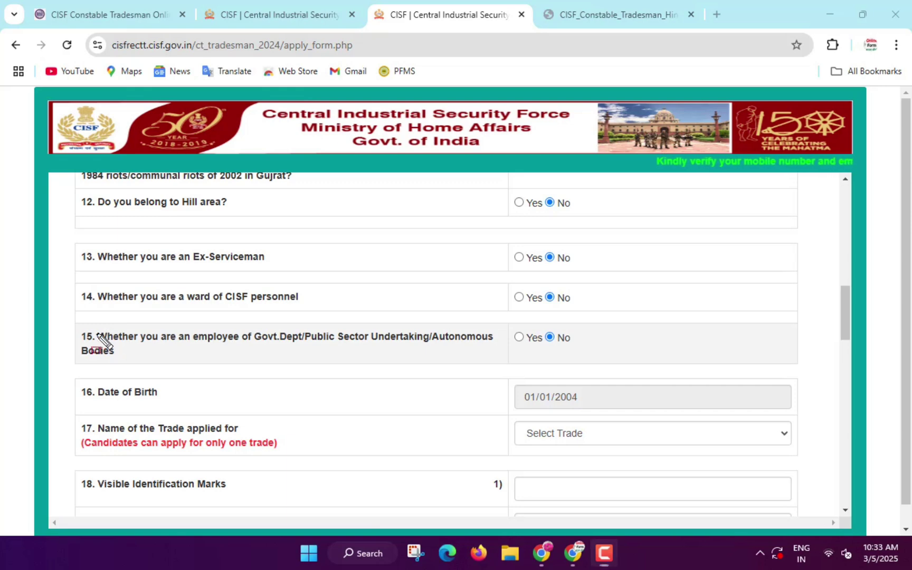
pyautogui.moveTo(79, 343)
pyautogui.mouseDown()
pyautogui.moveTo(198, 369)
pyautogui.moveTo(499, 364)
pyautogui.mouseUp()
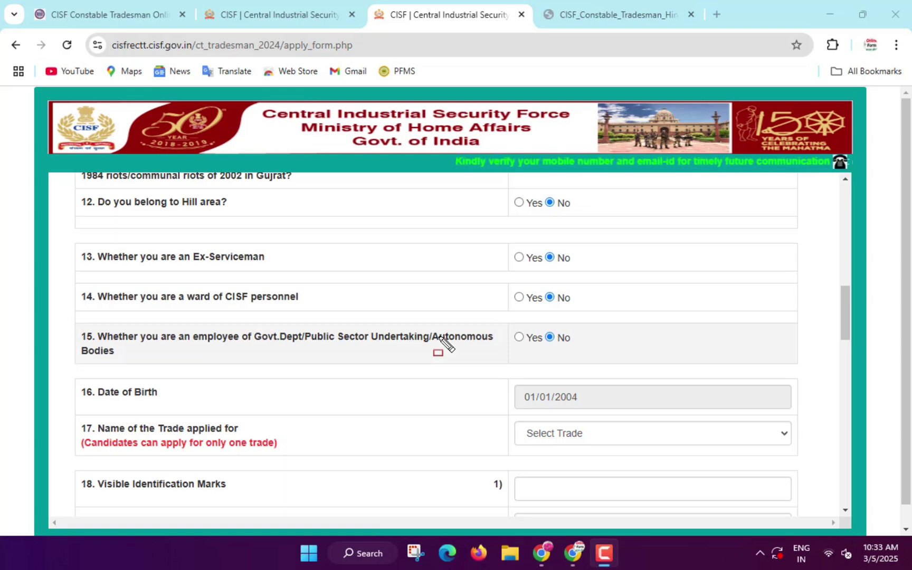
pyautogui.scroll(-1, 441, 339)
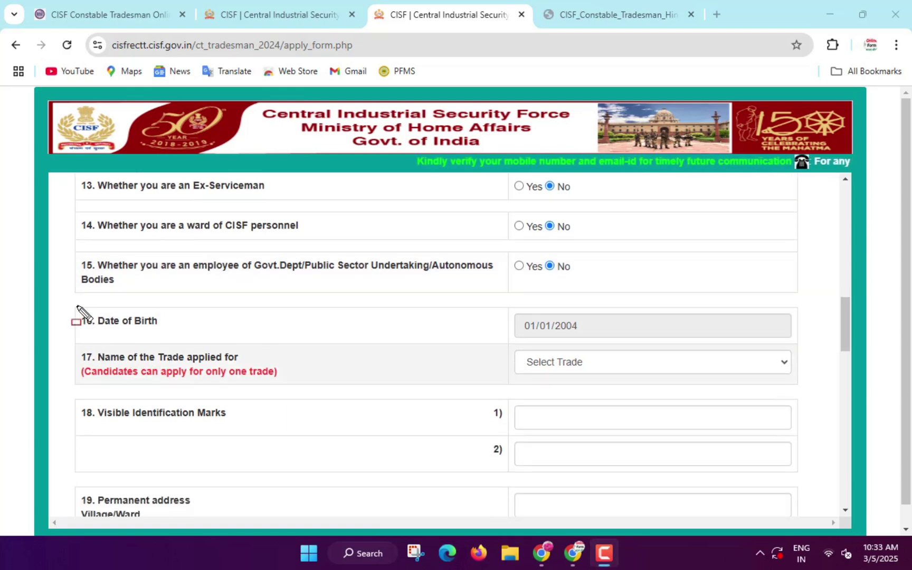
pyautogui.moveTo(77, 306); pyautogui.dragTo(184, 340)
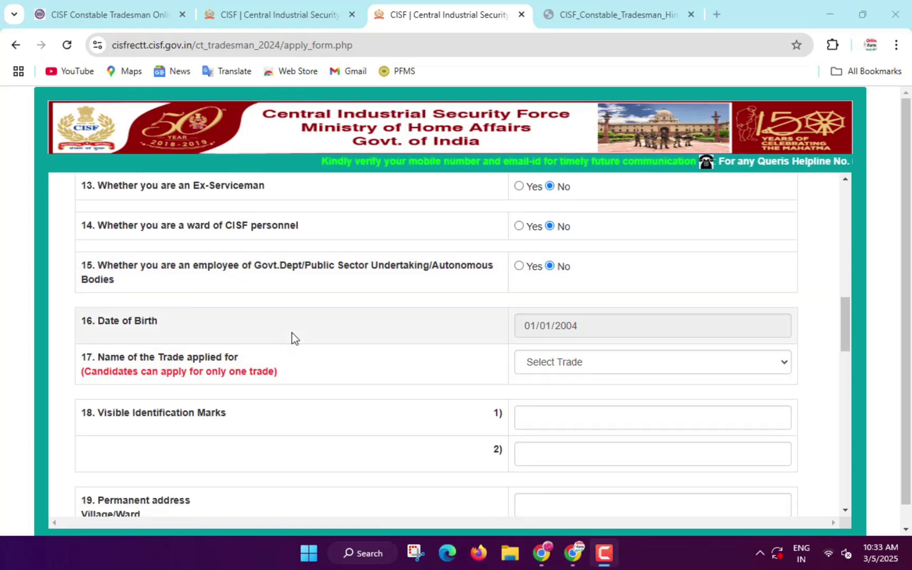
# - Select SWEEPER as the trade applied for
pyautogui.scroll(-1, 292, 336)
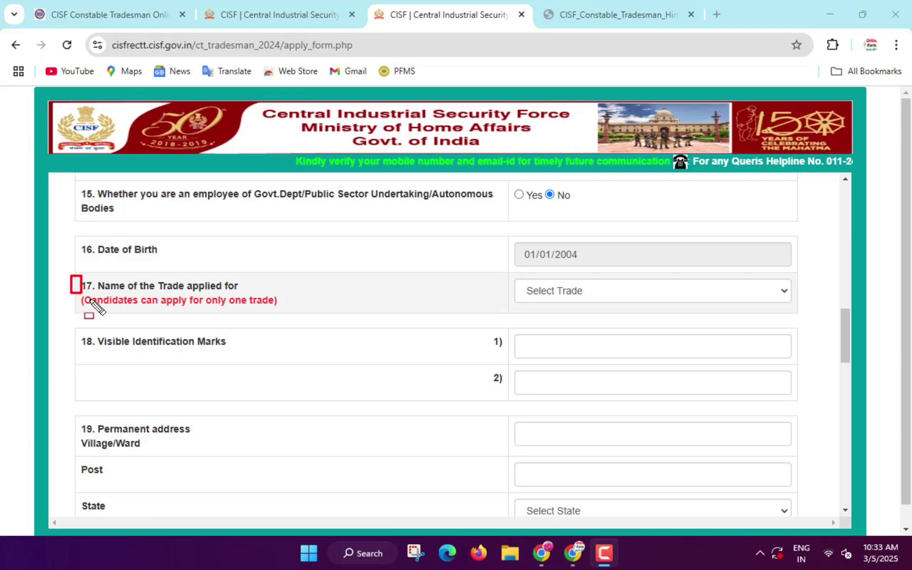
pyautogui.moveTo(90, 298)
pyautogui.mouseDown()
pyautogui.moveTo(239, 322)
pyautogui.moveTo(283, 319)
pyautogui.mouseUp()
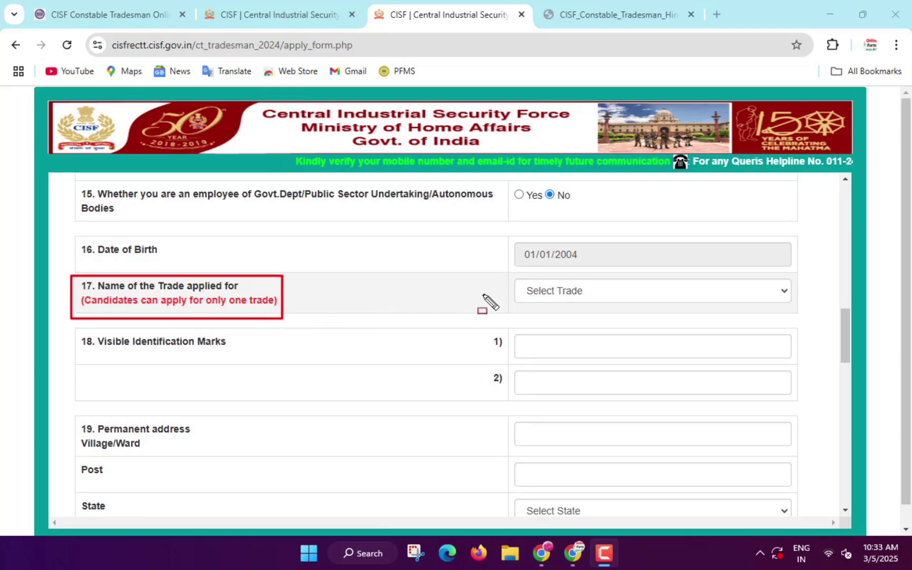
pyautogui.click(543, 293)
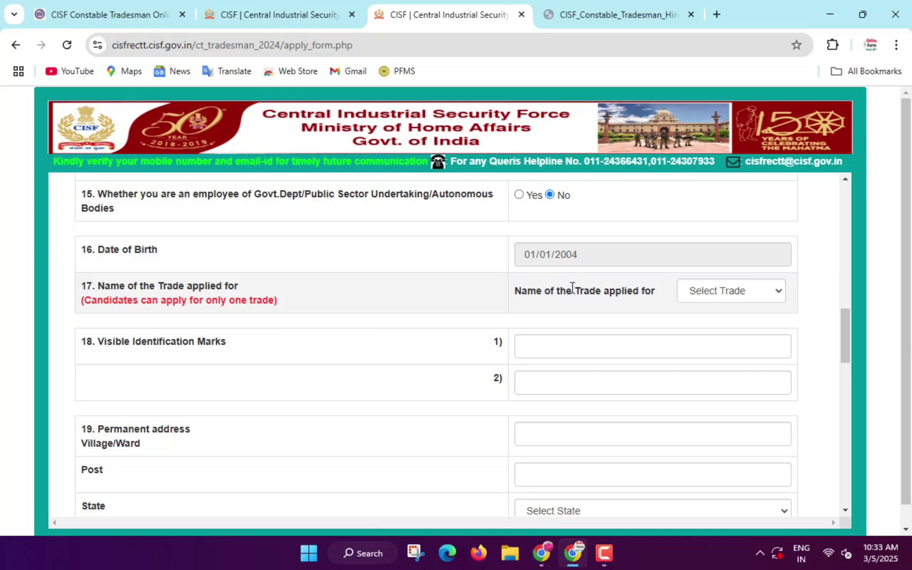
pyautogui.click(737, 291)
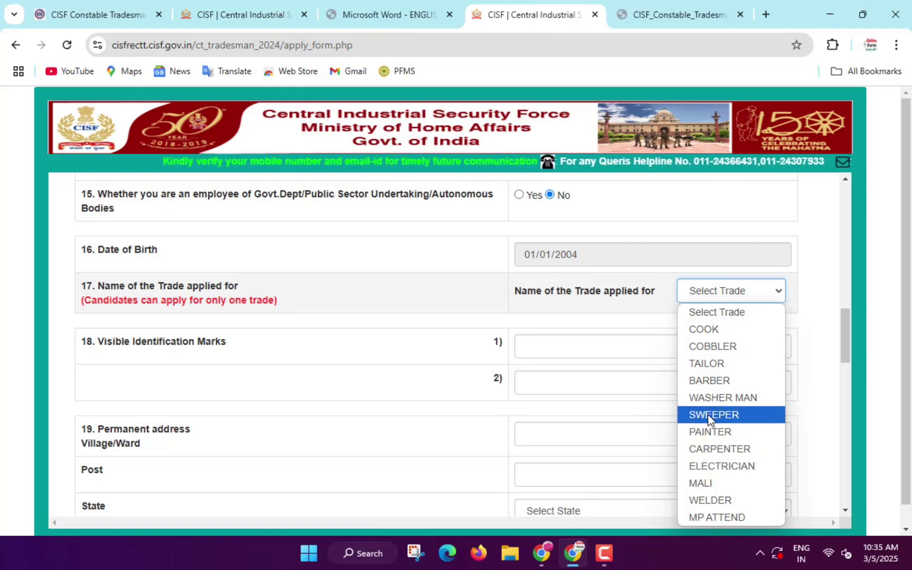
pyautogui.click(725, 420)
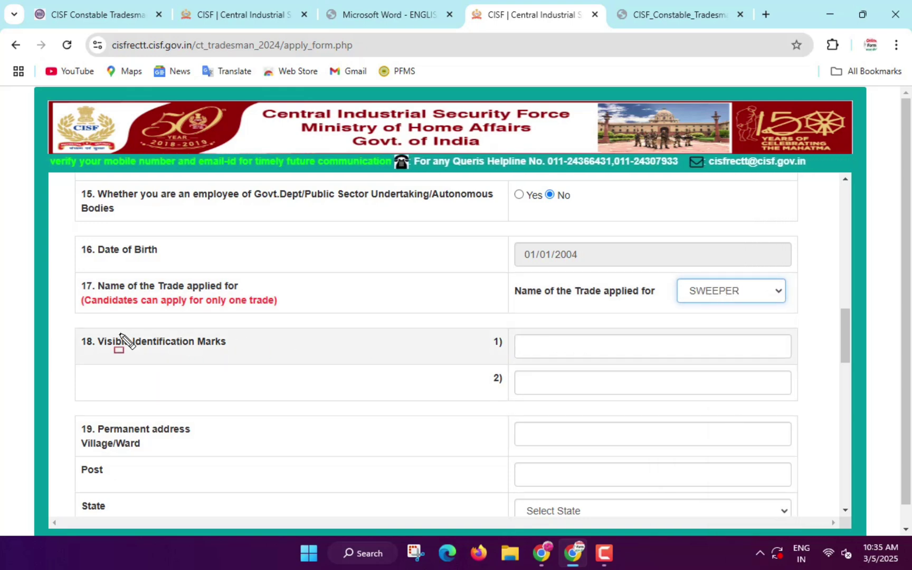
# - Enter identification marks 'mole in left cheek' and 'cut mark on right palm'
pyautogui.moveTo(105, 349); pyautogui.dragTo(244, 361)
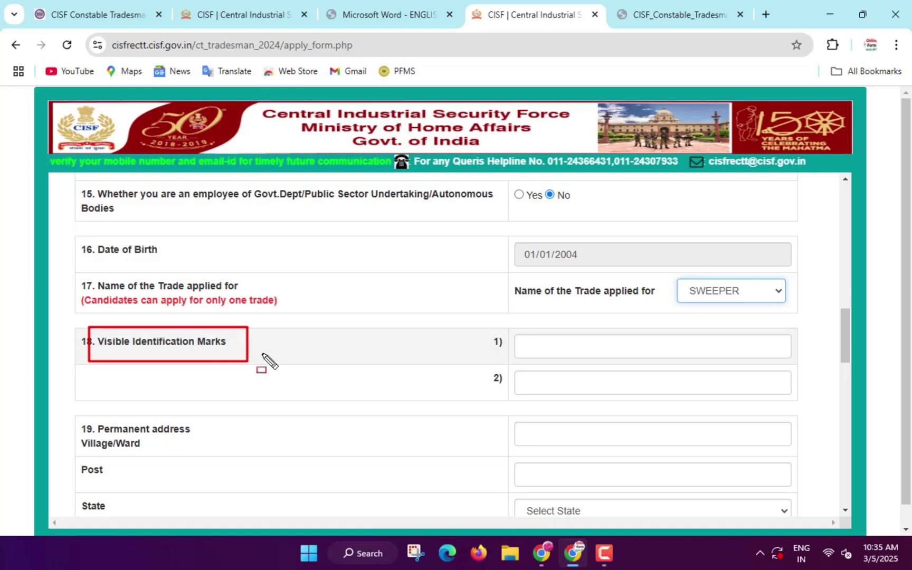
pyautogui.click(525, 345)
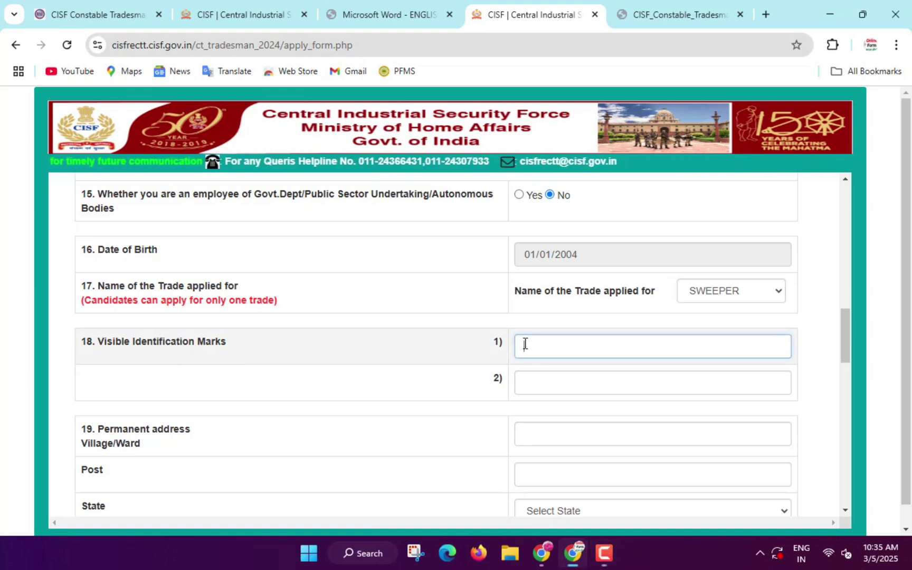
pyautogui.write('hole in')
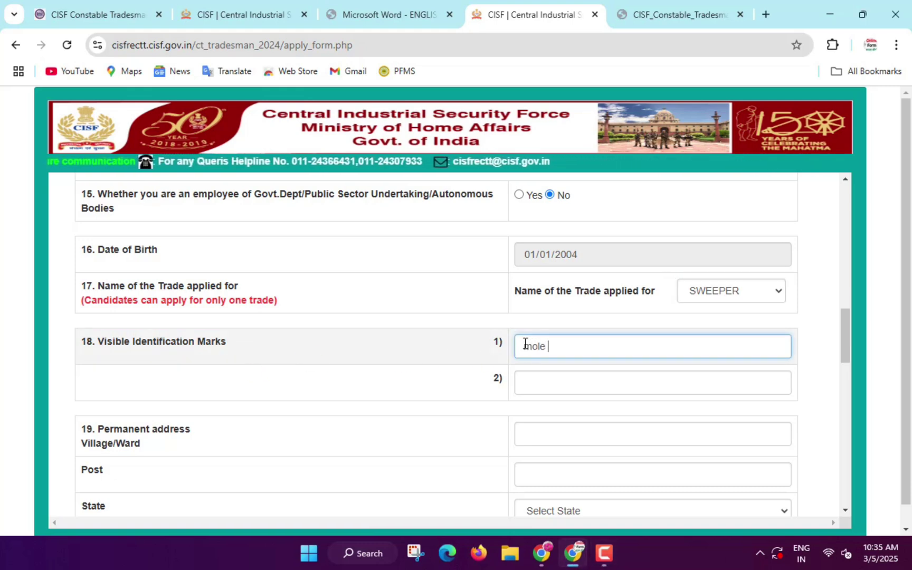
pyautogui.write(' left cheek')
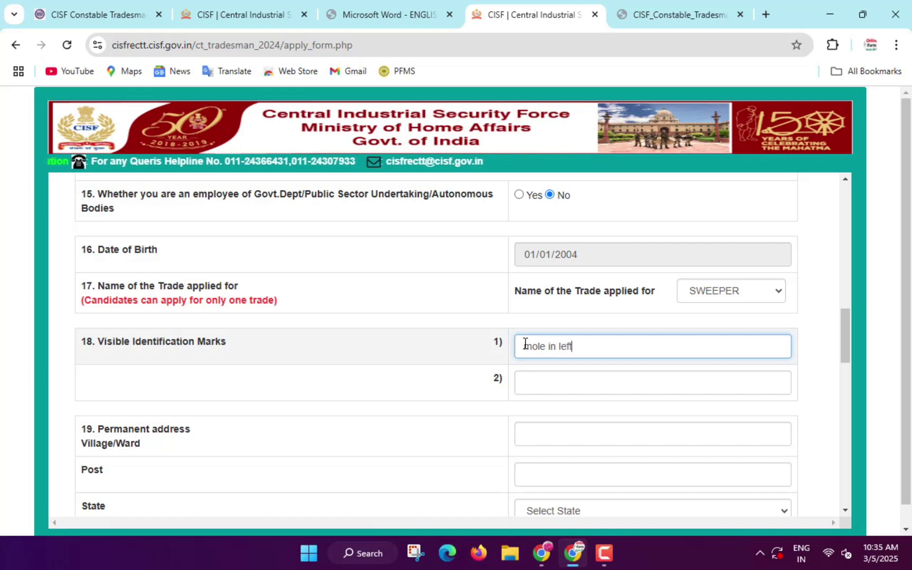
pyautogui.click(546, 387)
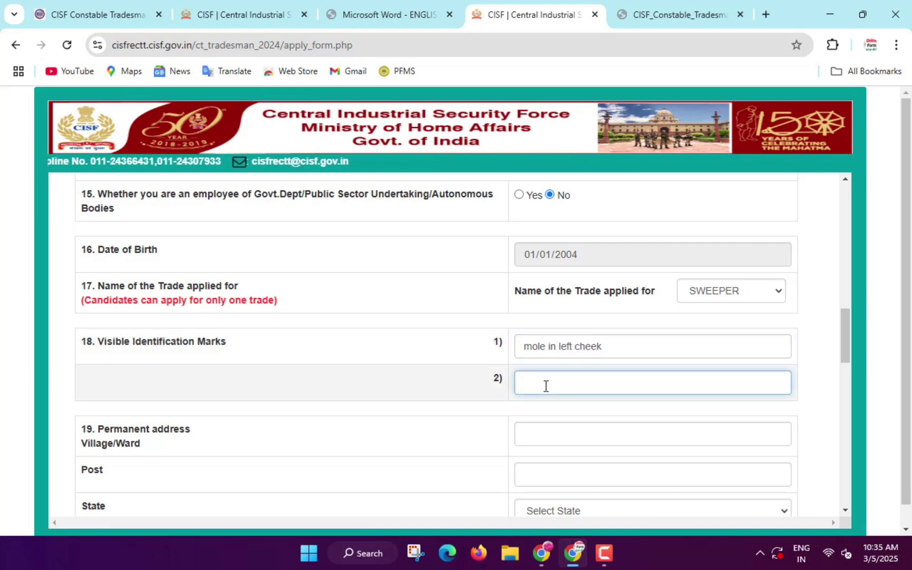
pyautogui.write('cut mark o')
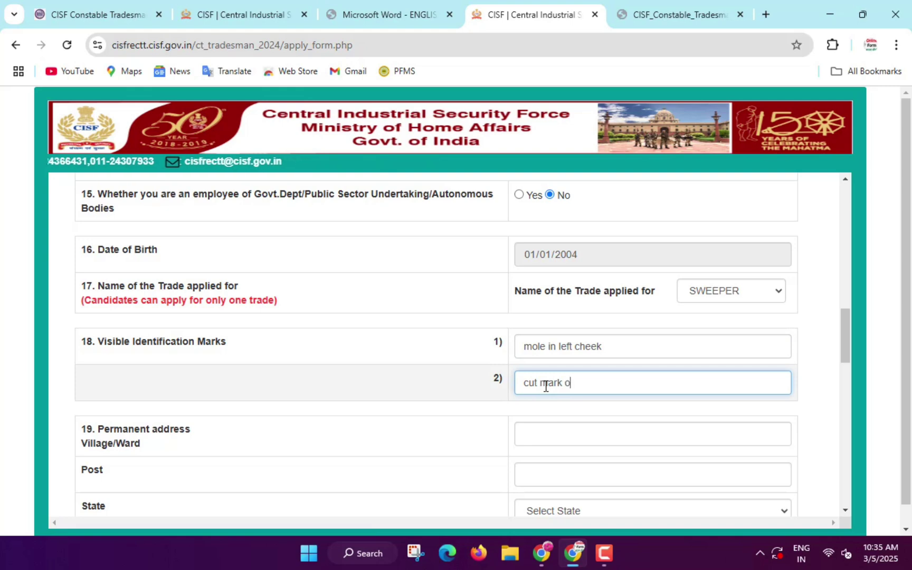
pyautogui.write('n right palm')
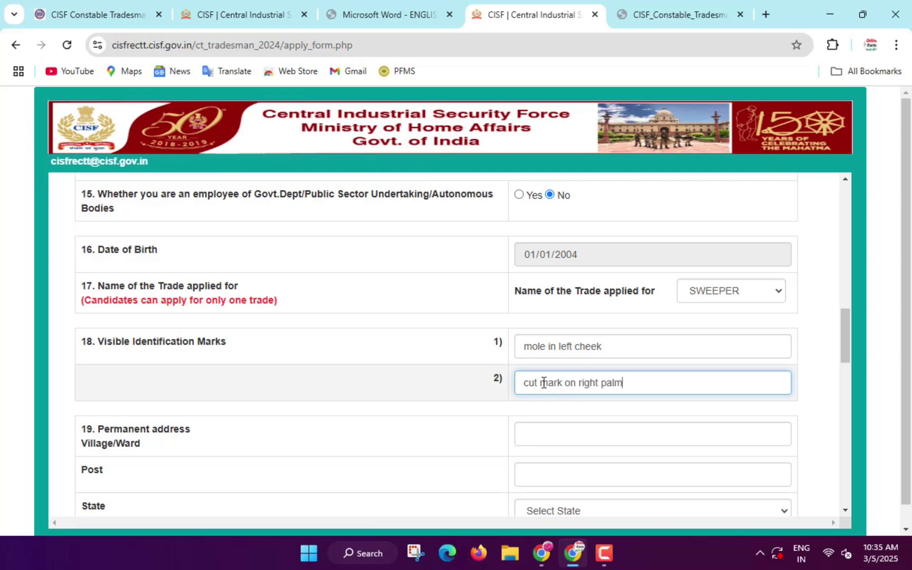
pyautogui.scroll(-3, 543, 383)
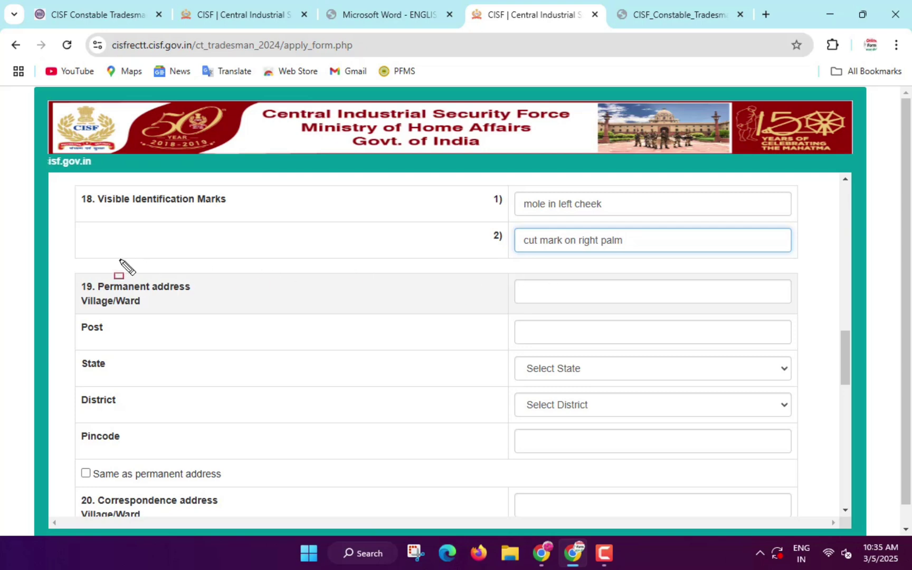
# - Fill permanent Village/Ward as VILLAGE, state UTTAR PRADESH and district Pratapgarh
pyautogui.moveTo(85, 295); pyautogui.dragTo(220, 320)
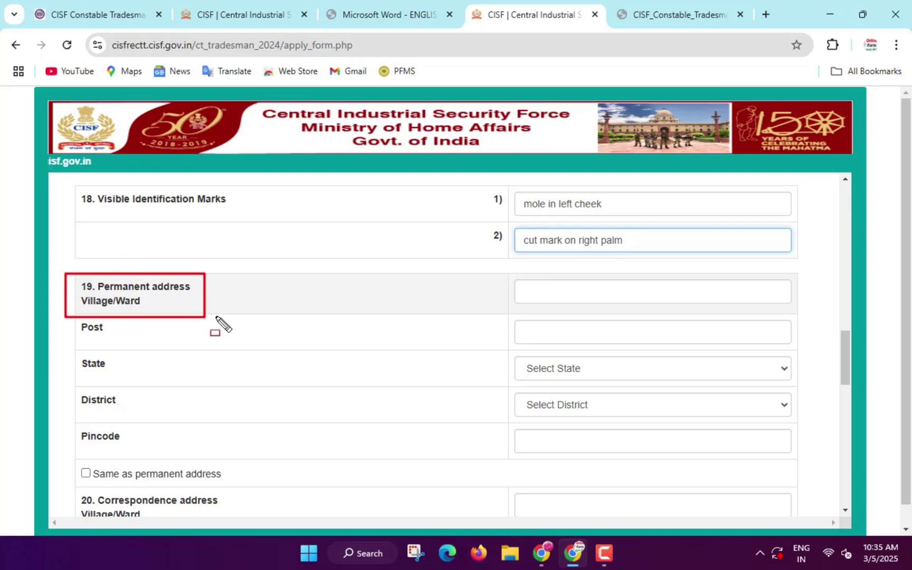
pyautogui.click(565, 294)
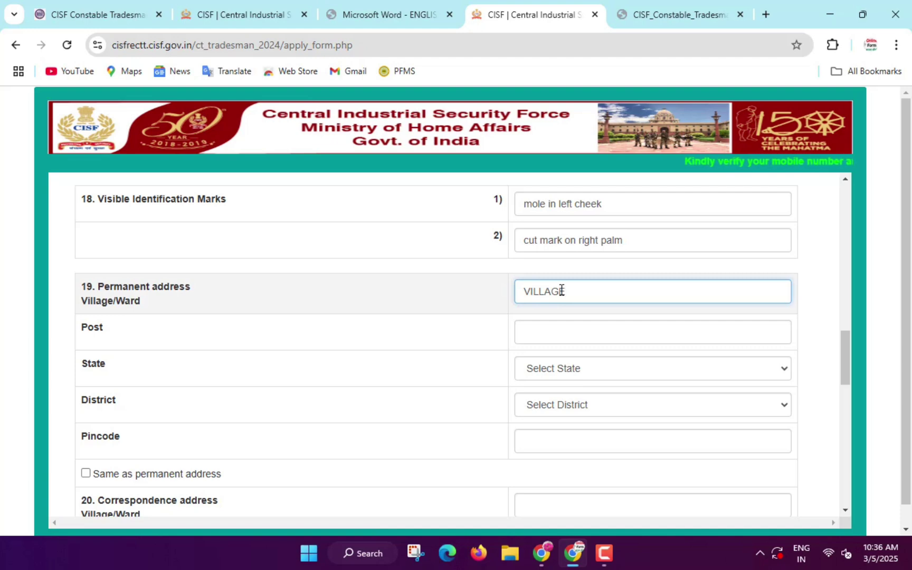
pyautogui.write('VILLAGE')
pyautogui.click(560, 337)
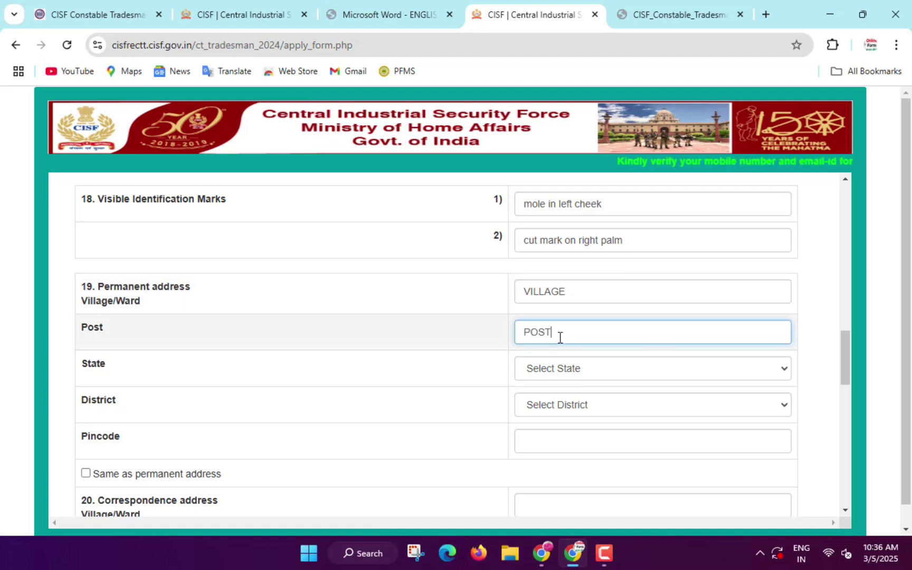
pyautogui.click(554, 369)
pyautogui.scroll(-4, 565, 314)
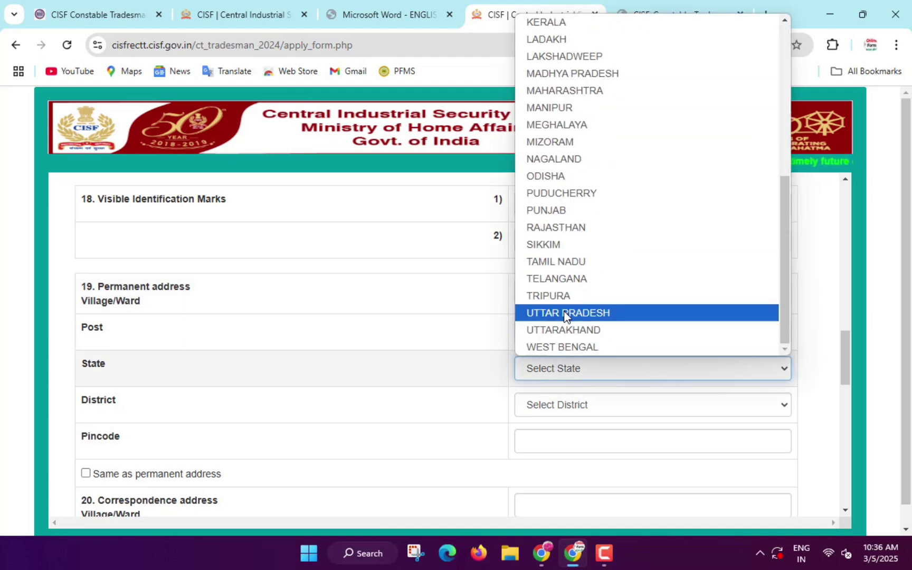
pyautogui.click(565, 313)
pyautogui.click(570, 404)
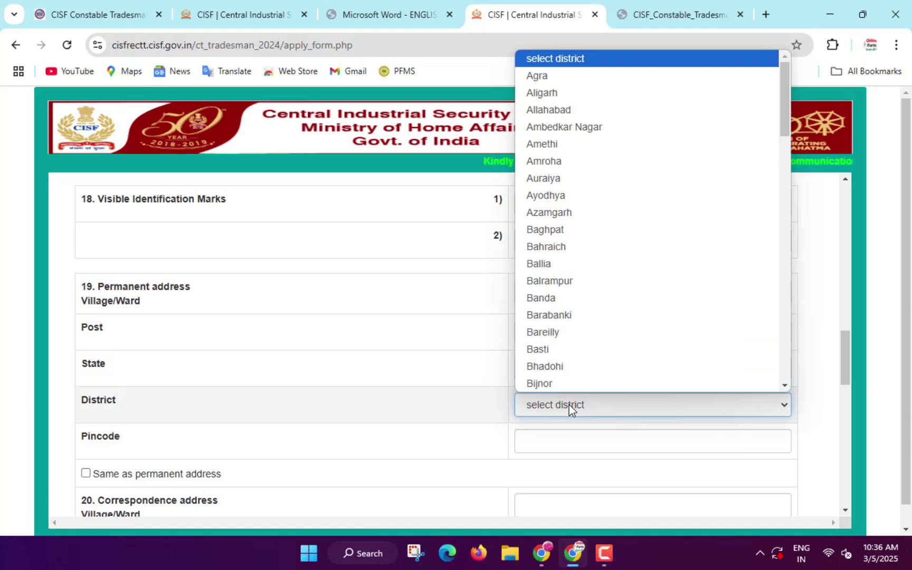
pyautogui.write('pra')
pyautogui.press('Return')
# - Enter pincode 230136 and mark the correspondence address as same as permanent
pyautogui.scroll(-3, 570, 405)
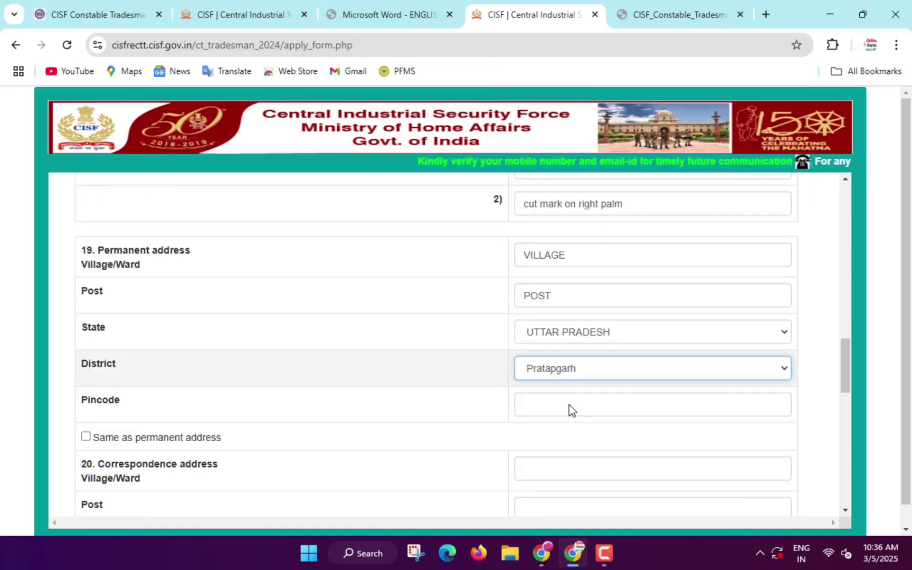
pyautogui.click(557, 297)
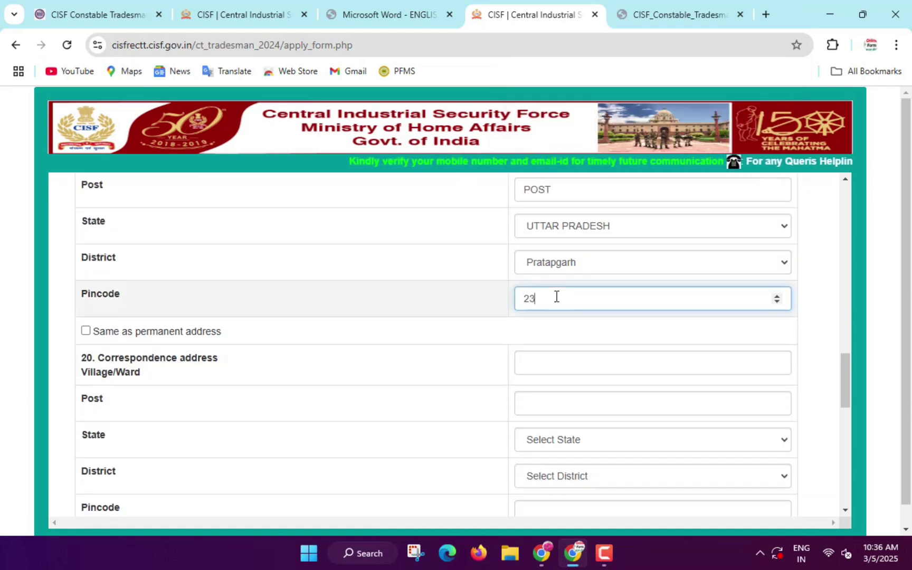
pyautogui.write('230136')
pyautogui.scroll(-2, 57, 267)
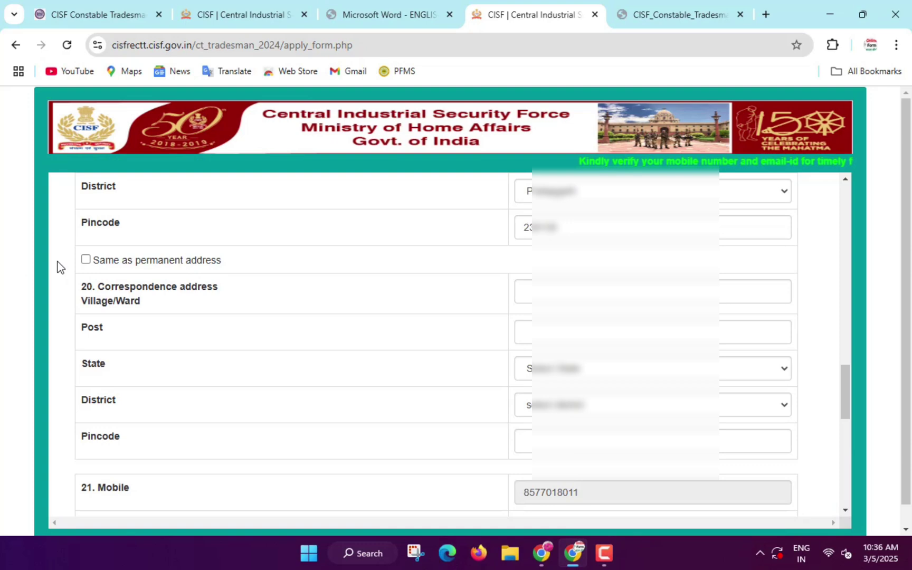
pyautogui.click(85, 260)
pyautogui.scroll(-5, 710, 357)
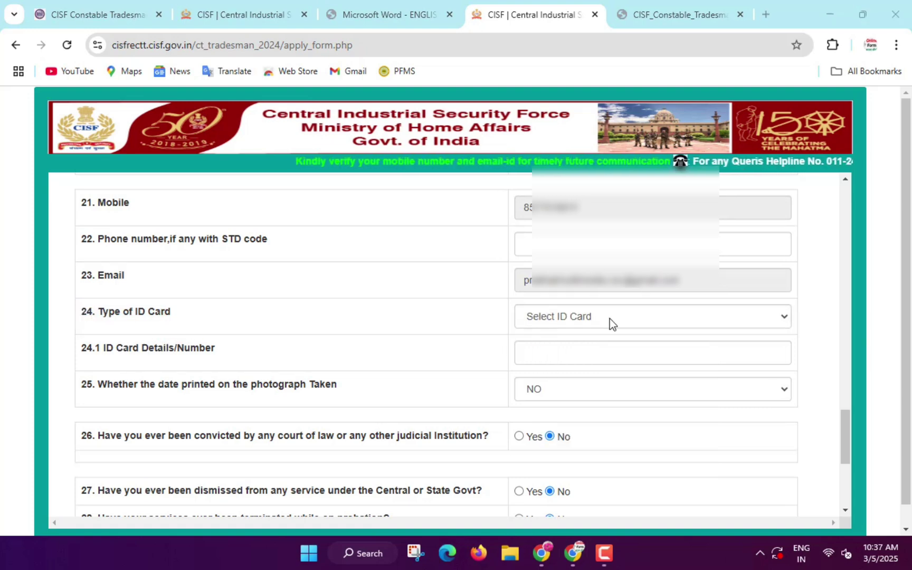
# - Choose Aadhar Card as the ID type and answer YES to the photo-date question
pyautogui.click(578, 317)
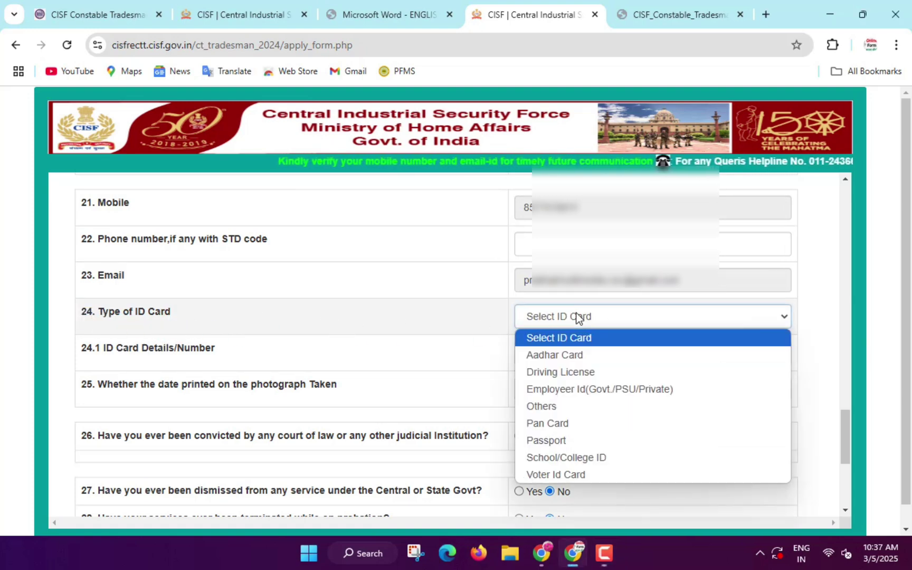
pyautogui.click(566, 359)
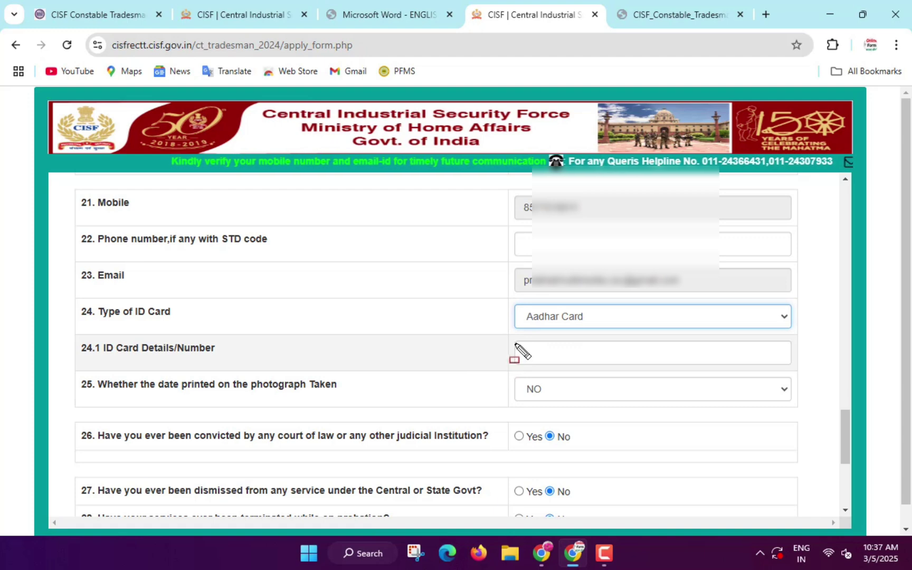
pyautogui.moveTo(536, 355); pyautogui.dragTo(628, 363)
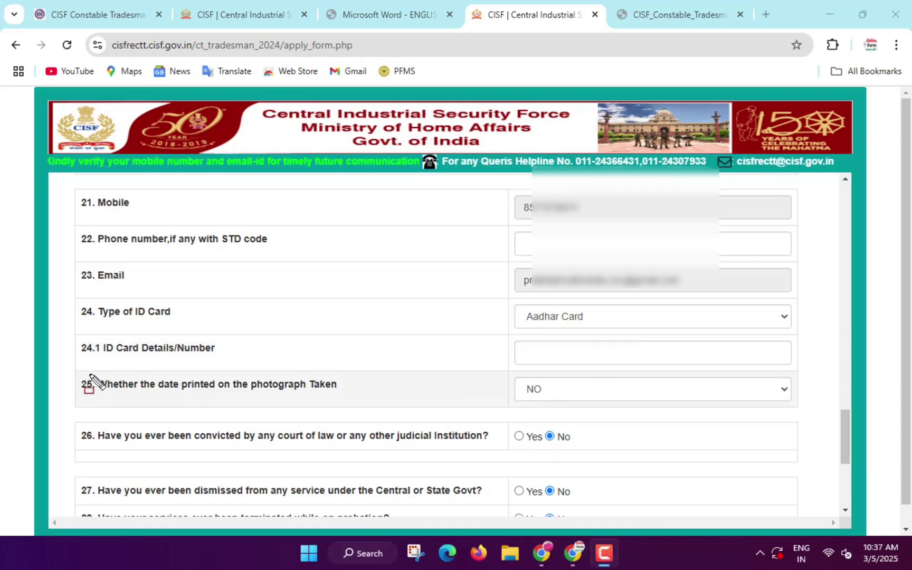
pyautogui.moveTo(90, 374)
pyautogui.mouseDown()
pyautogui.moveTo(137, 401)
pyautogui.moveTo(342, 402)
pyautogui.mouseUp()
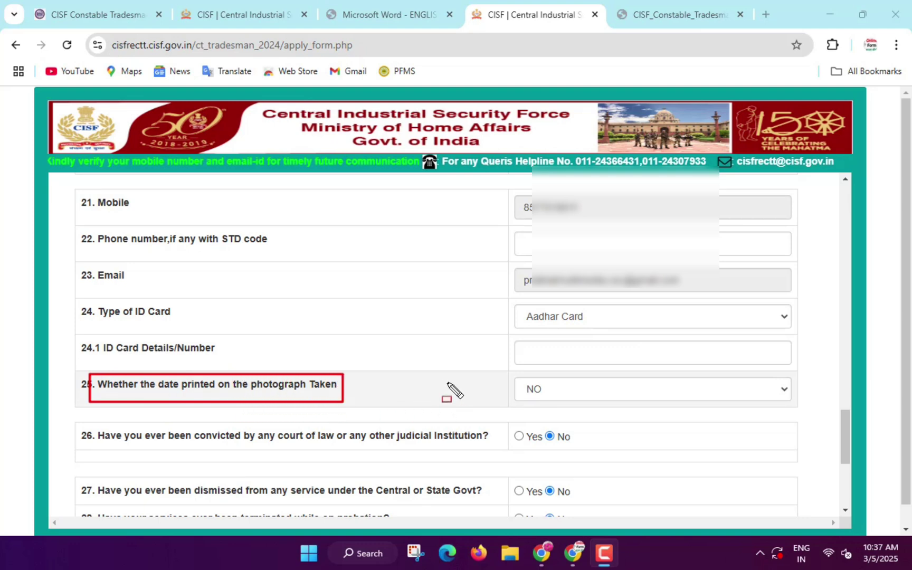
pyautogui.click(556, 391)
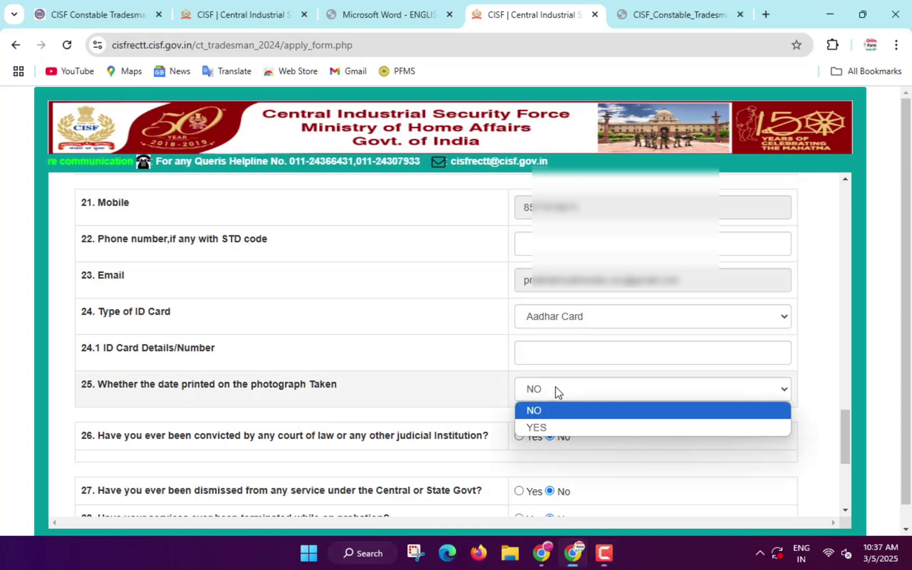
pyautogui.click(541, 426)
pyautogui.scroll(-2, 552, 362)
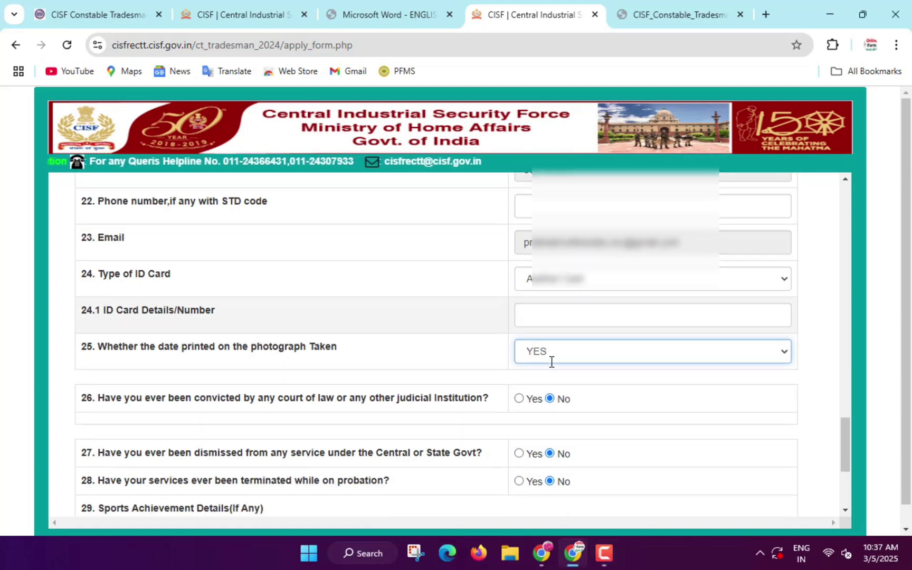
pyautogui.scroll(-1, 551, 362)
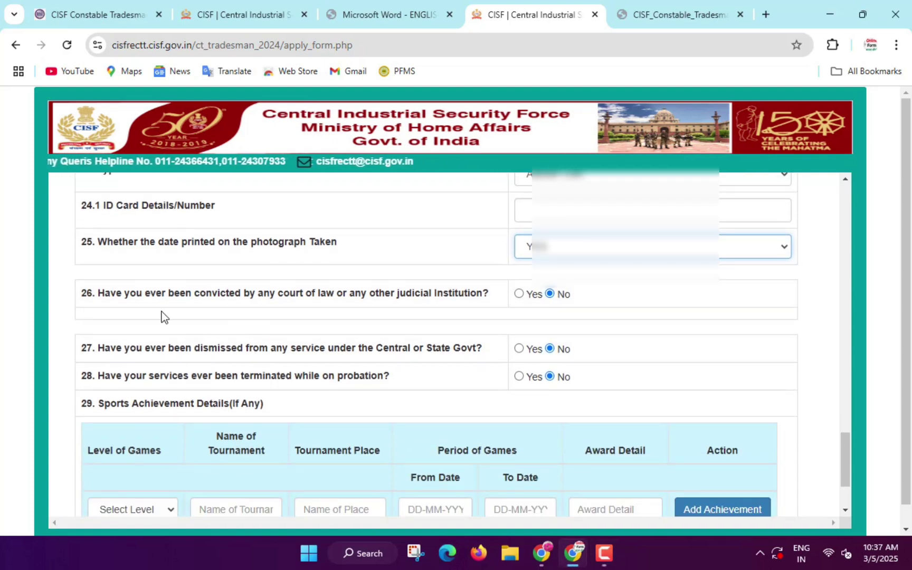
# - Tick the 'I hereby certify' declaration and Save & Preview the form
pyautogui.moveTo(209, 302); pyautogui.dragTo(492, 309)
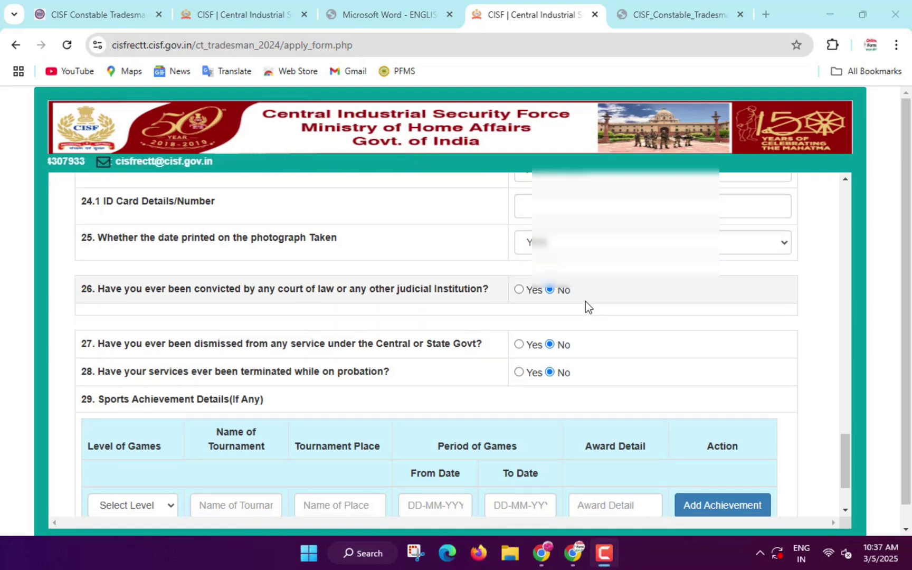
pyautogui.scroll(-2, 585, 302)
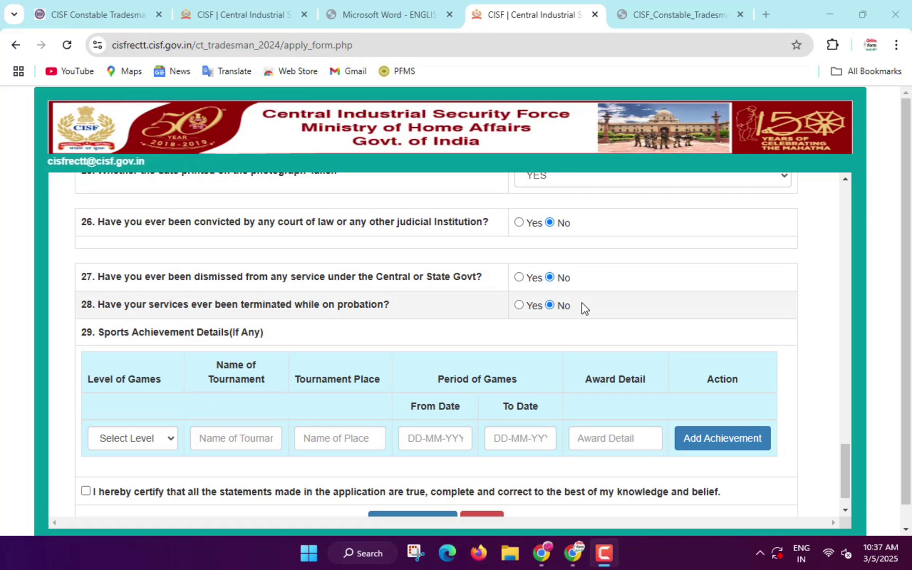
pyautogui.scroll(-1, 582, 308)
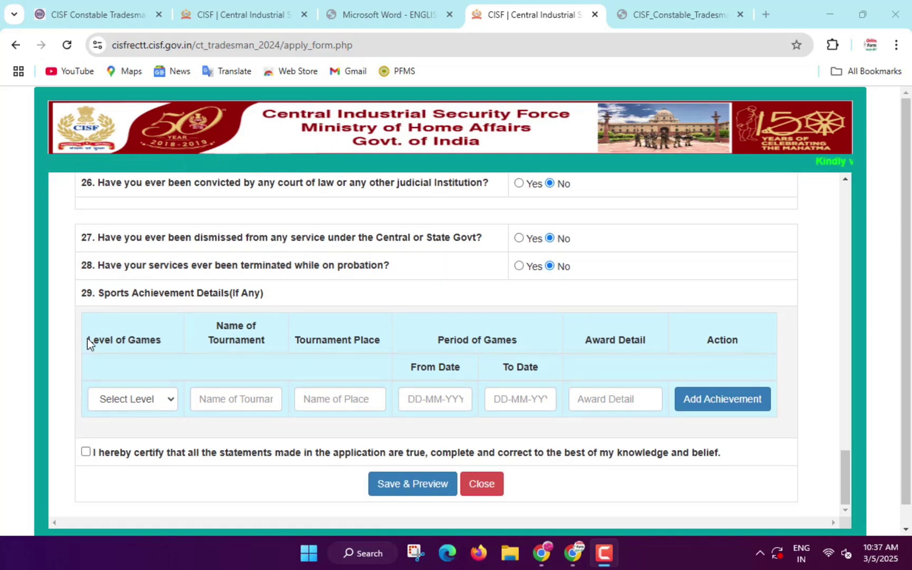
pyautogui.moveTo(81, 329)
pyautogui.mouseDown()
pyautogui.moveTo(94, 350)
pyautogui.moveTo(178, 356)
pyautogui.mouseUp()
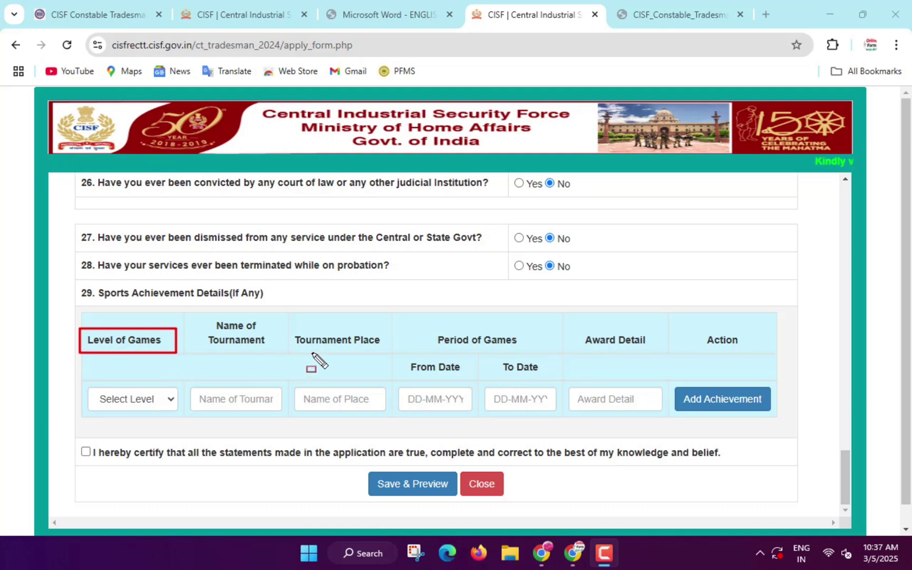
pyautogui.click(86, 452)
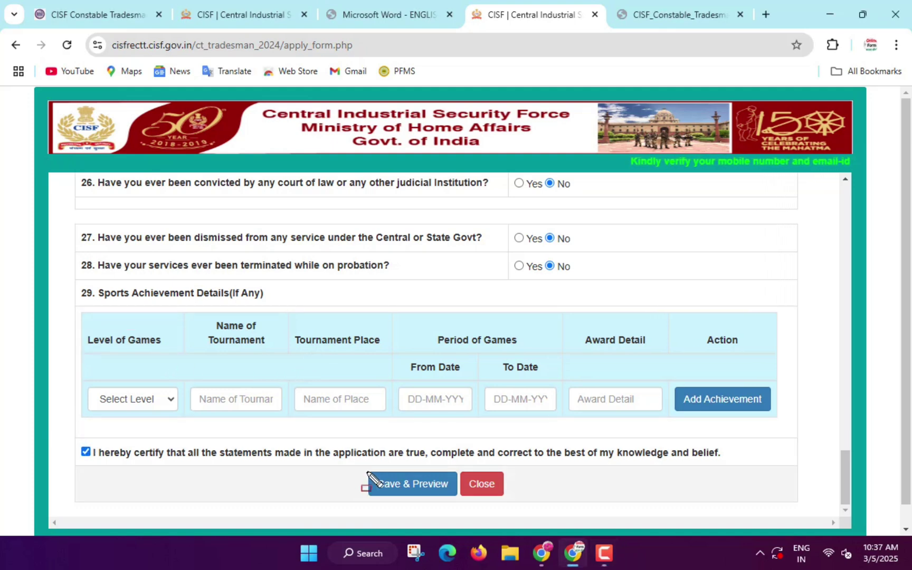
pyautogui.moveTo(368, 473); pyautogui.dragTo(455, 504)
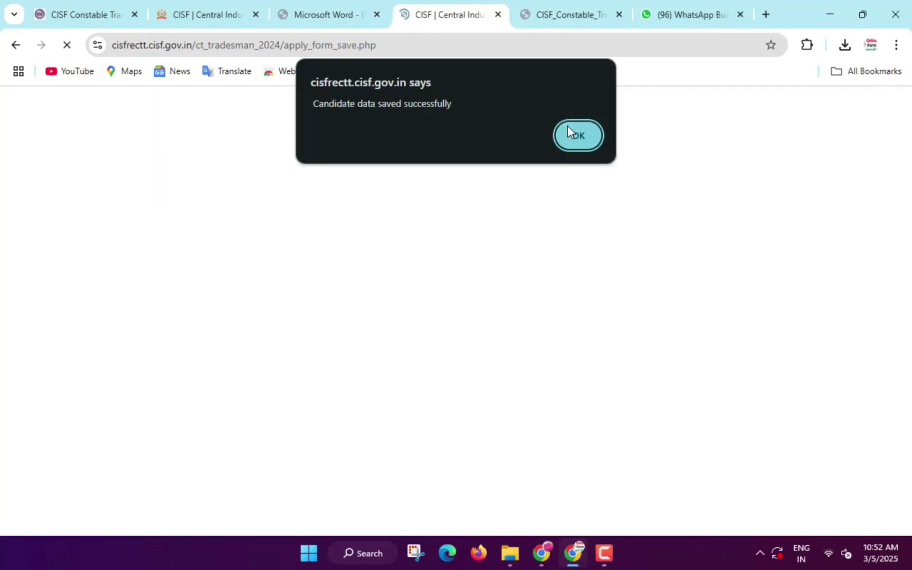
pyautogui.click(569, 132)
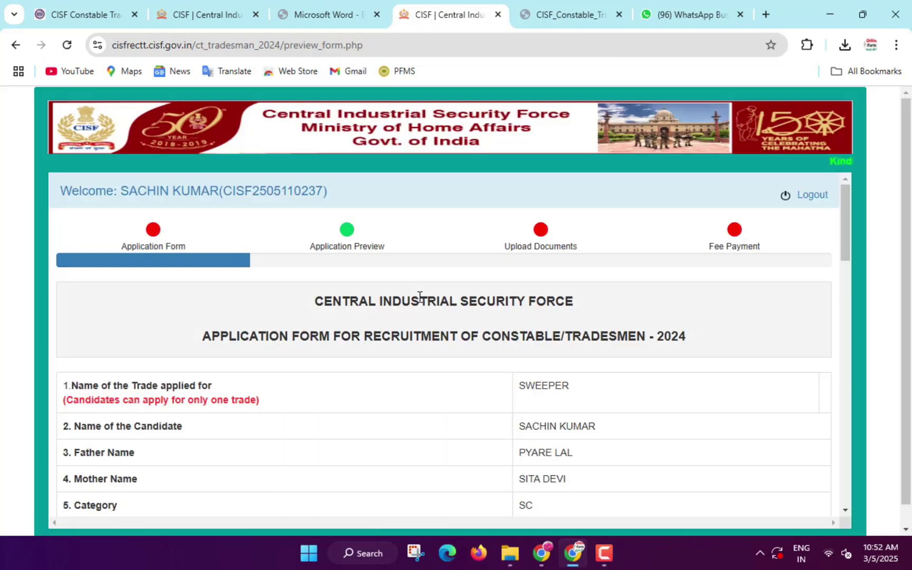
# - Tick the no-changes consent at the bottom of the preview and choose Final Submission
pyautogui.scroll(-8, 420, 296)
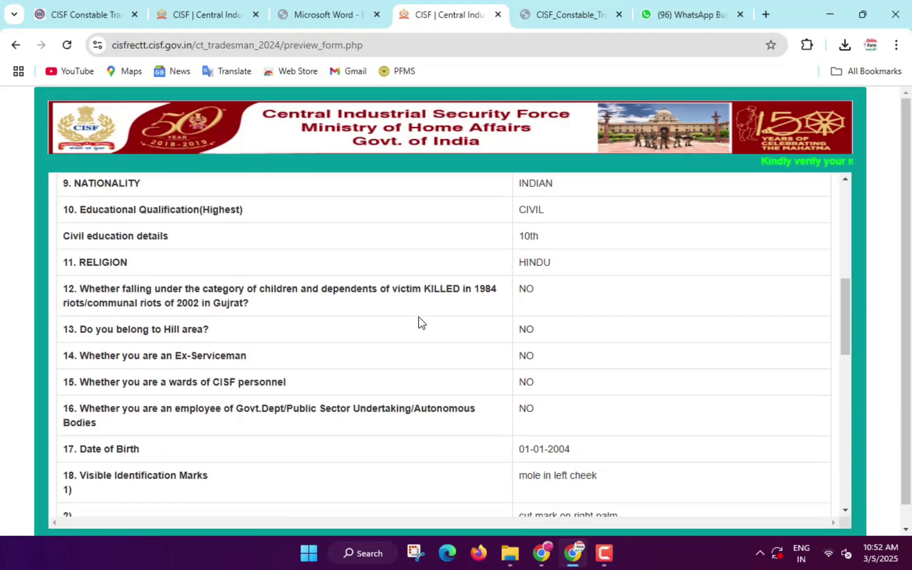
pyautogui.scroll(-10, 418, 318)
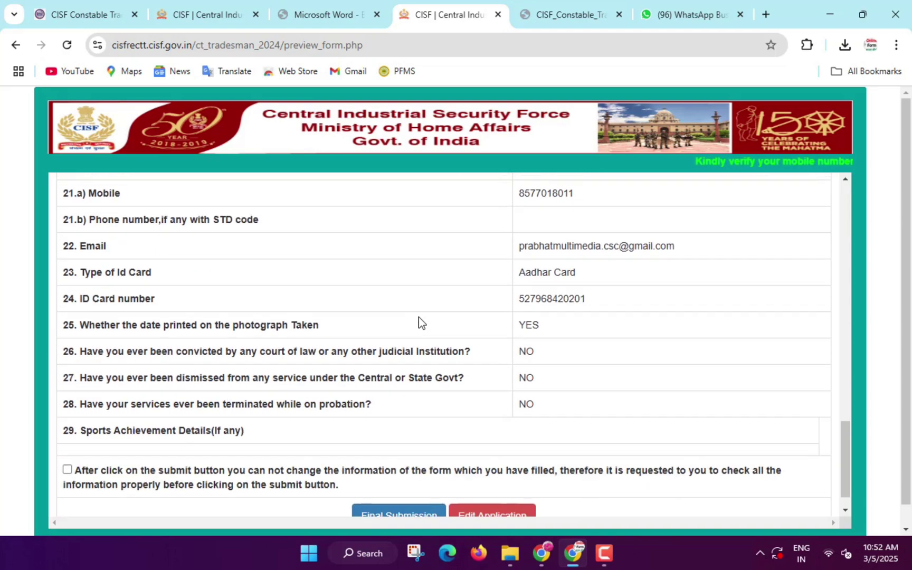
pyautogui.scroll(-1, 418, 317)
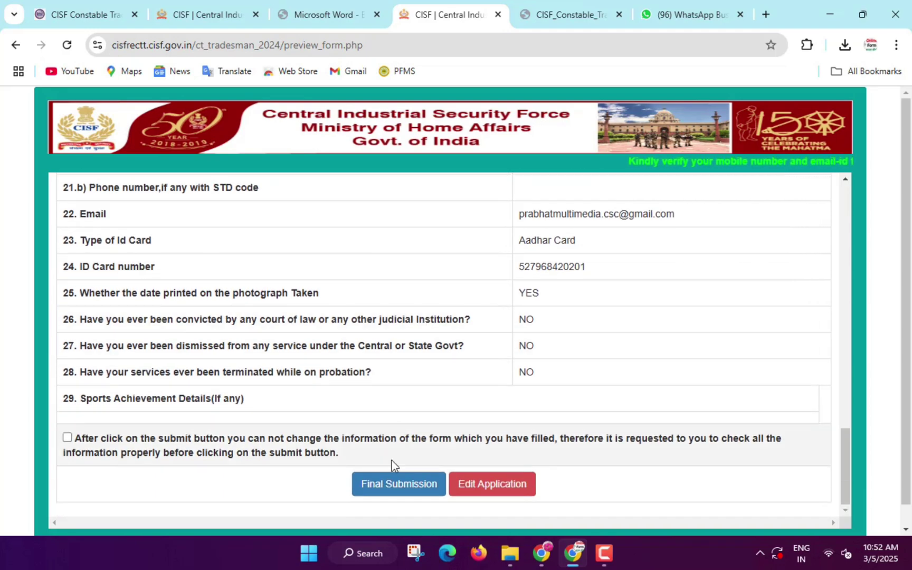
pyautogui.click(67, 438)
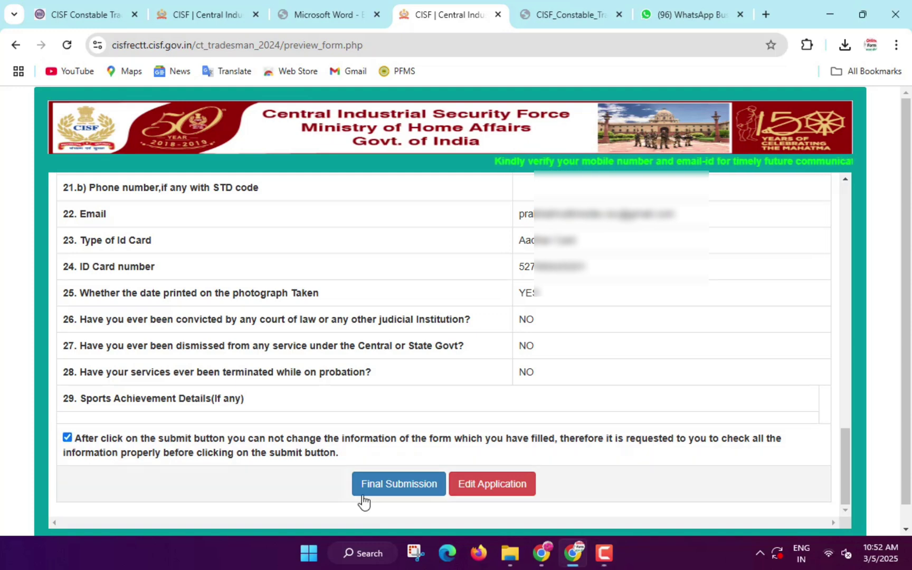
pyautogui.click(386, 493)
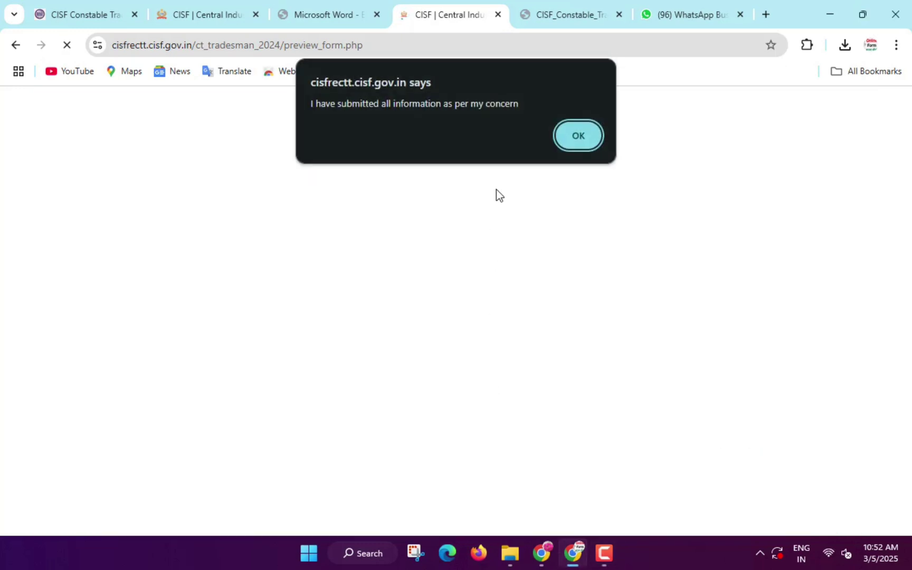
# - Acknowledge the submission alert and review the Upload Documents requirements
pyautogui.click(568, 135)
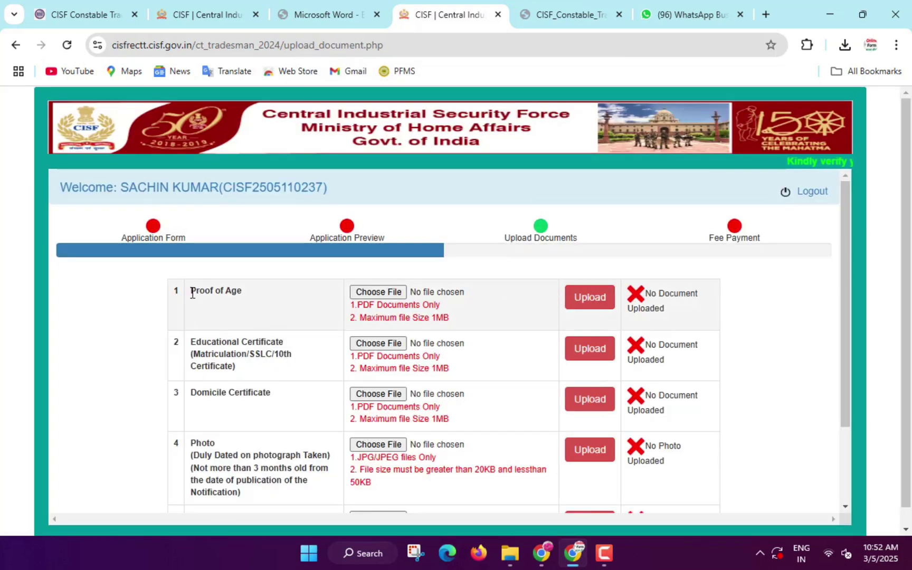
pyautogui.moveTo(178, 279); pyautogui.dragTo(254, 306)
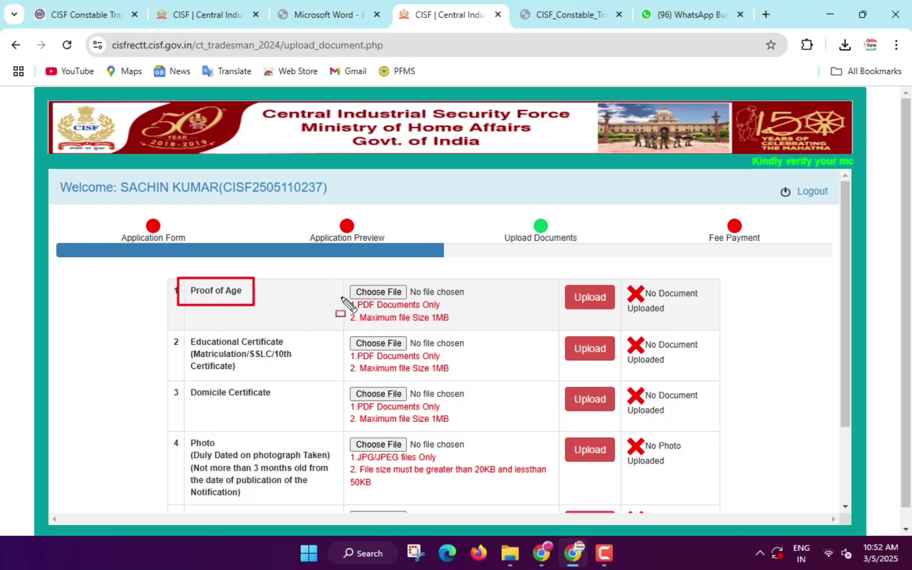
pyautogui.moveTo(341, 298)
pyautogui.mouseDown()
pyautogui.moveTo(378, 310)
pyautogui.moveTo(443, 310)
pyautogui.mouseUp()
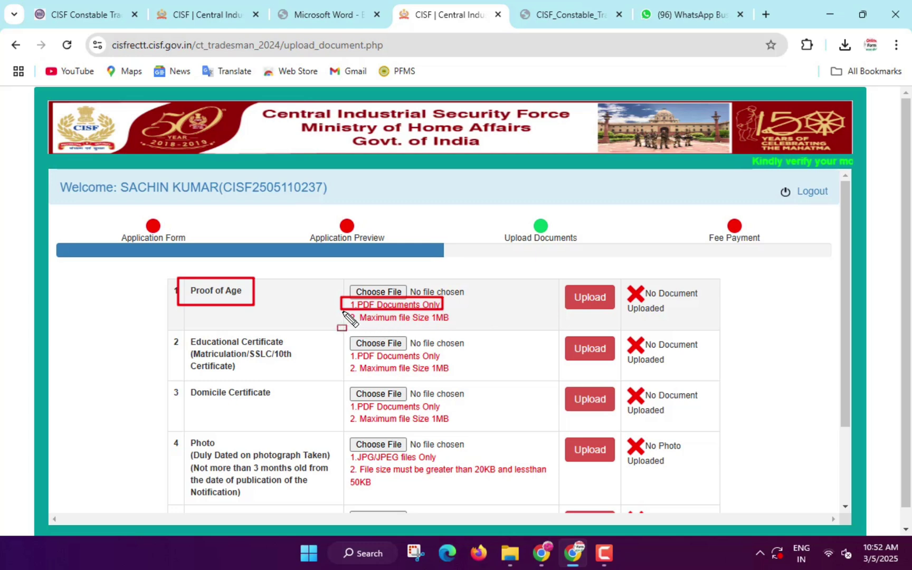
pyautogui.moveTo(342, 311)
pyautogui.mouseDown()
pyautogui.moveTo(353, 328)
pyautogui.moveTo(458, 328)
pyautogui.mouseUp()
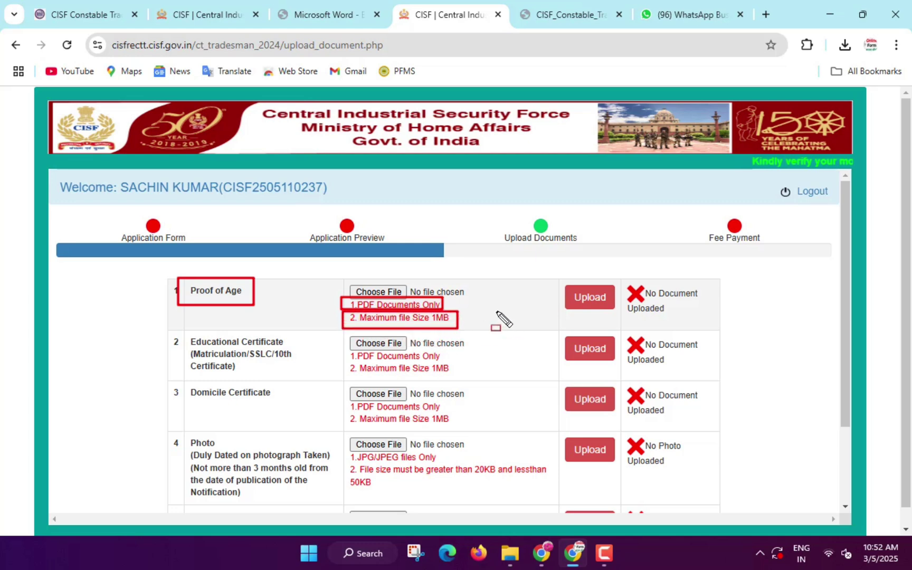
pyautogui.press('Escape')
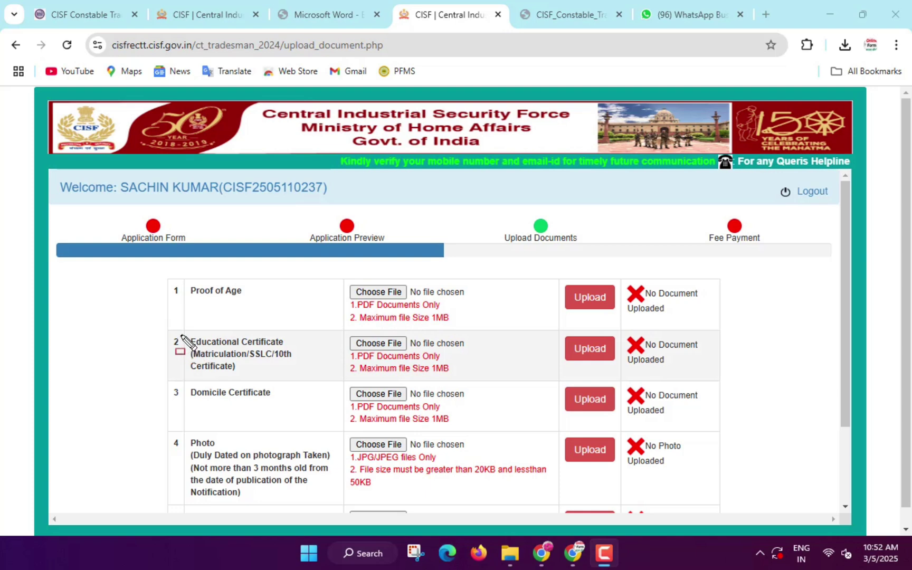
pyautogui.moveTo(181, 336); pyautogui.dragTo(291, 349)
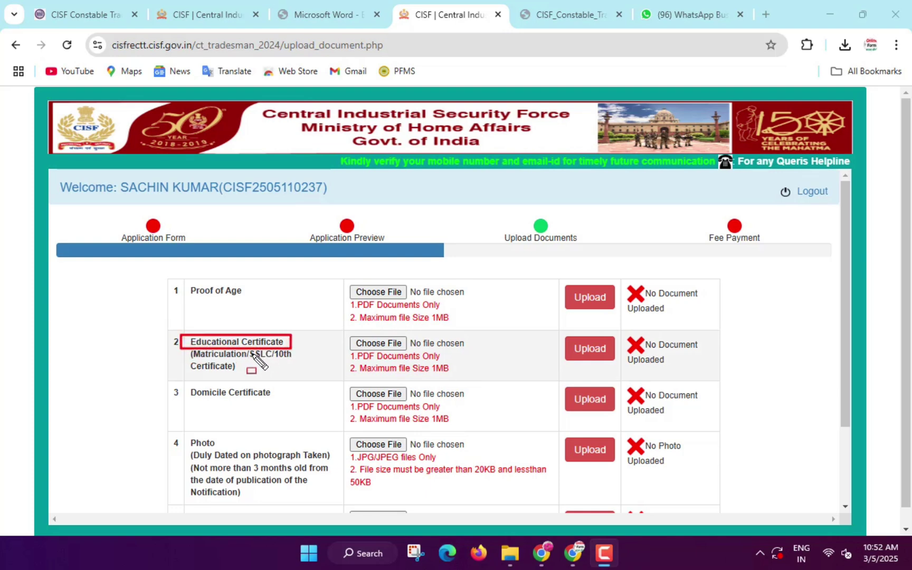
pyautogui.moveTo(182, 349)
pyautogui.mouseDown()
pyautogui.moveTo(196, 370)
pyautogui.moveTo(240, 381)
pyautogui.moveTo(312, 379)
pyautogui.mouseUp()
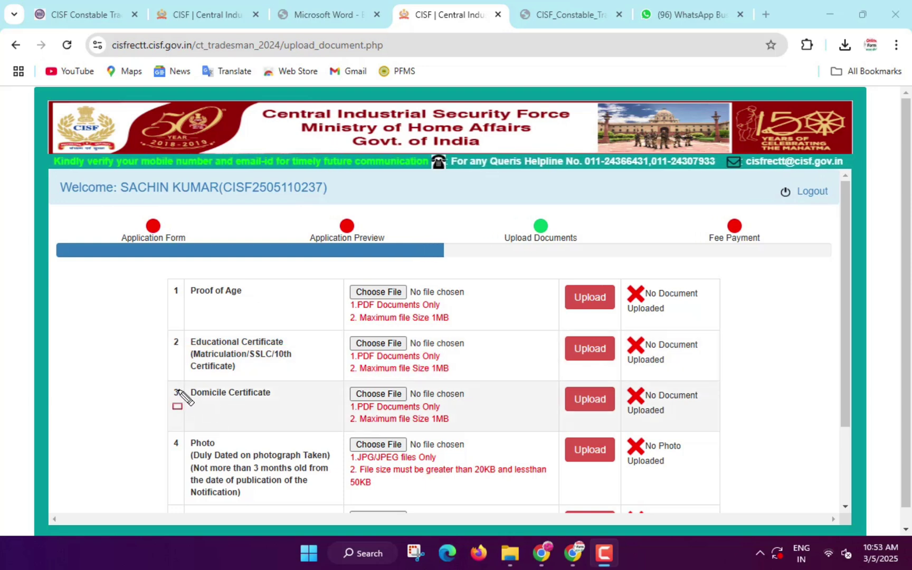
pyautogui.moveTo(178, 382)
pyautogui.mouseDown()
pyautogui.moveTo(258, 414)
pyautogui.moveTo(286, 407)
pyautogui.mouseUp()
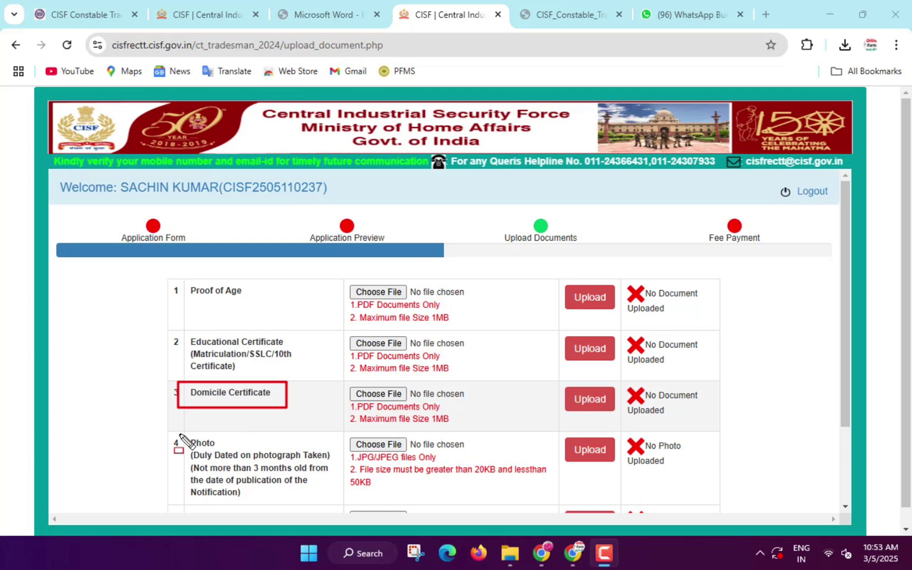
pyautogui.moveTo(180, 434)
pyautogui.mouseDown()
pyautogui.moveTo(217, 508)
pyautogui.moveTo(338, 500)
pyautogui.mouseUp()
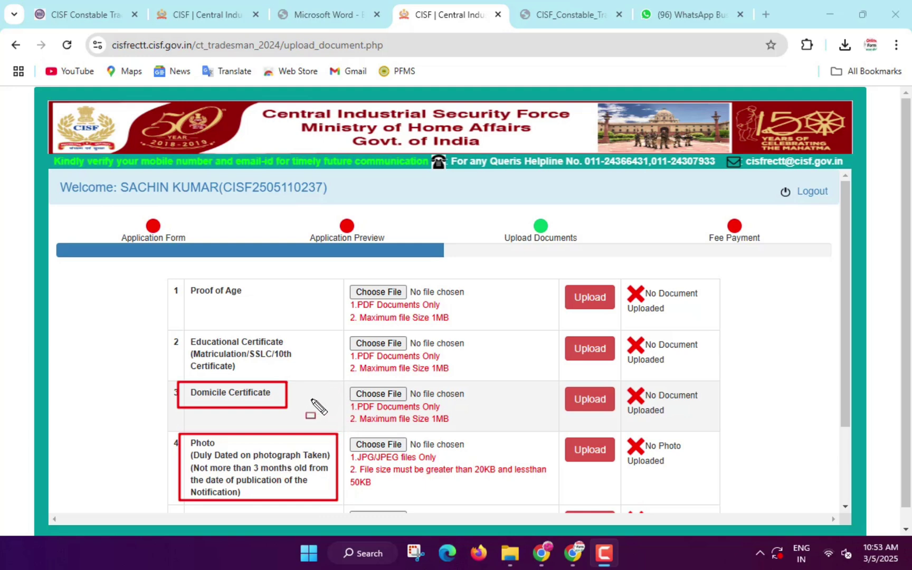
pyautogui.press('Escape')
pyautogui.scroll(-1, 314, 395)
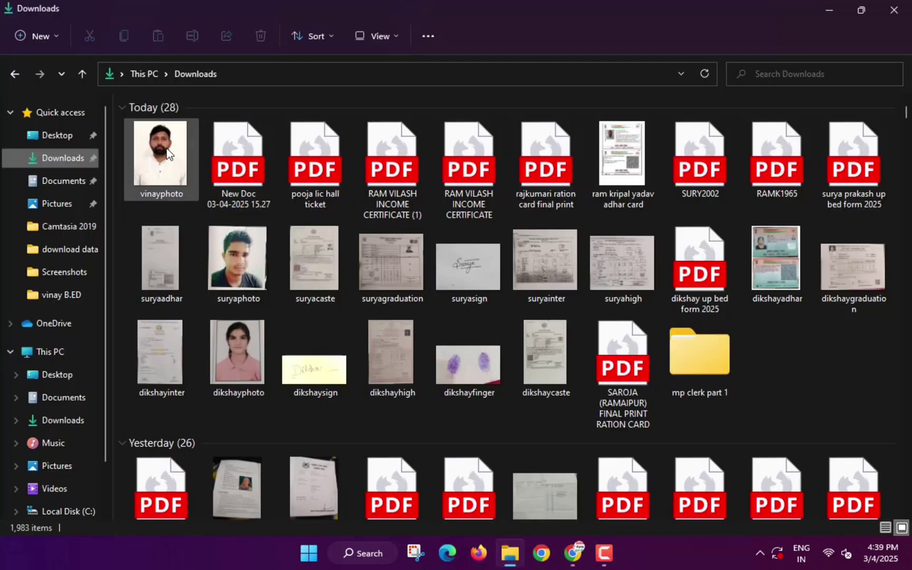
# - Open vinayphoto from Downloads in Paint using Open with
pyautogui.click(160, 153)
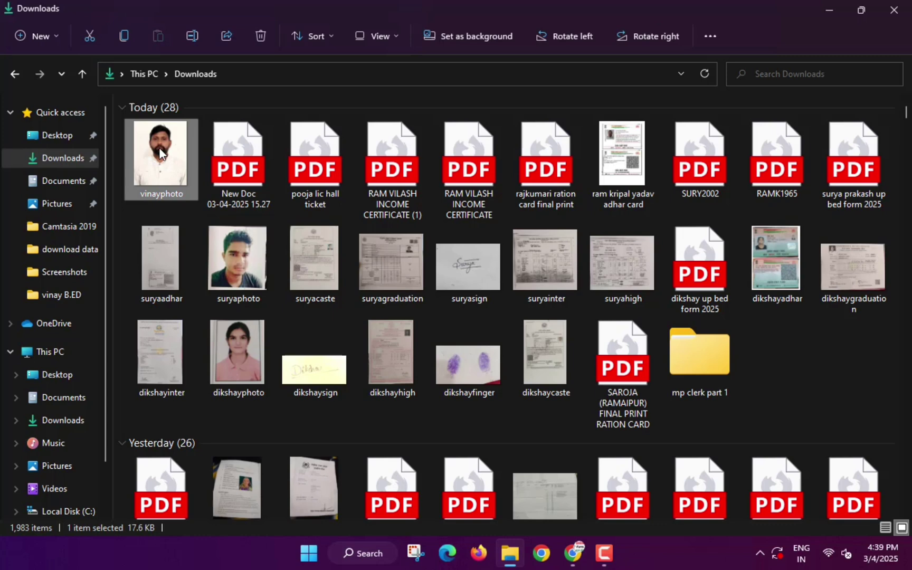
pyautogui.rightClick(160, 153)
pyautogui.moveTo(229, 187)
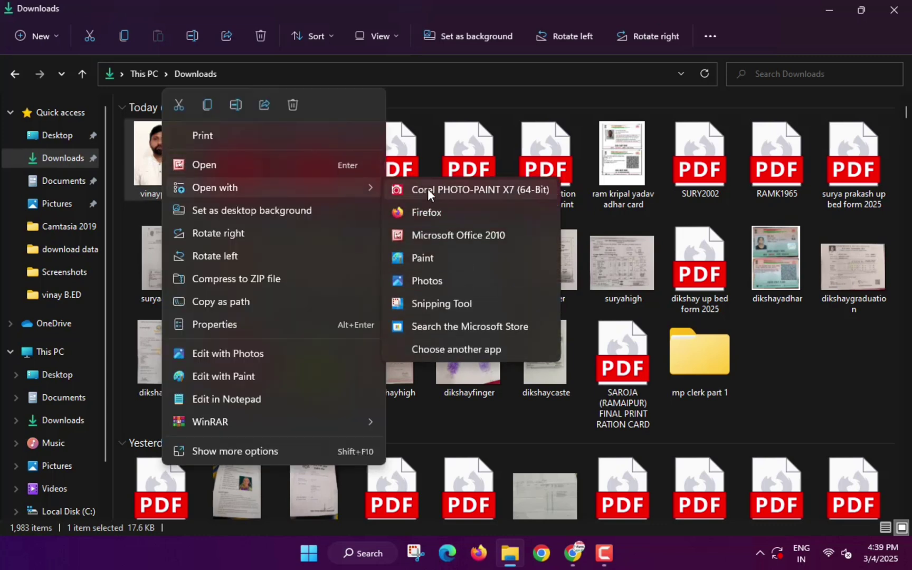
pyautogui.click(423, 257)
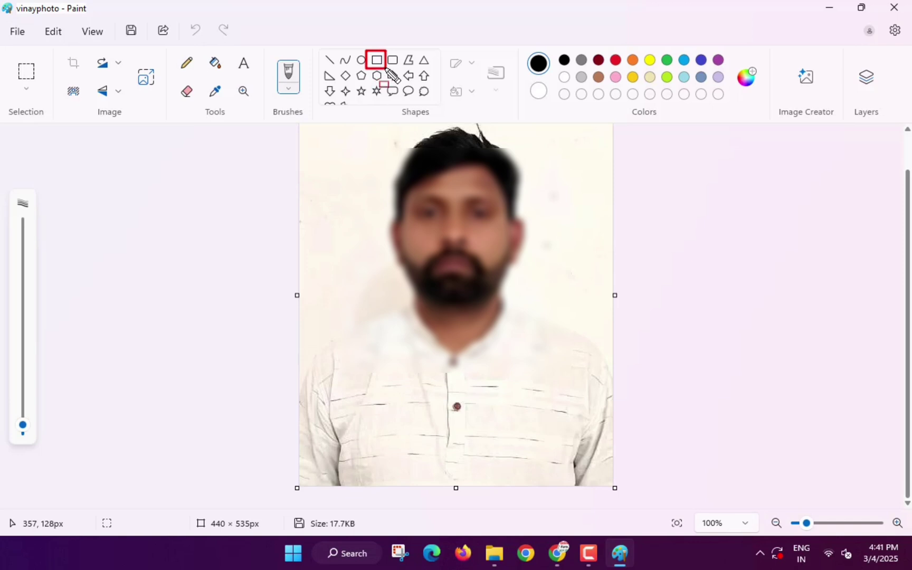
# - Draw a solid white, borderless rectangle across the bottom of the photo
pyautogui.click(377, 59)
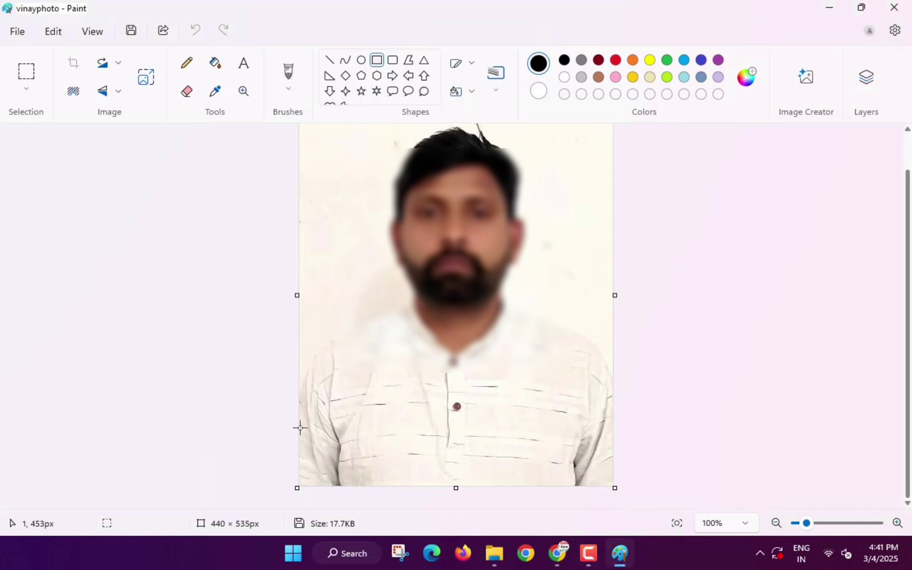
pyautogui.moveTo(300, 428)
pyautogui.mouseDown()
pyautogui.moveTo(301, 474)
pyautogui.moveTo(412, 489)
pyautogui.moveTo(612, 483)
pyautogui.mouseUp()
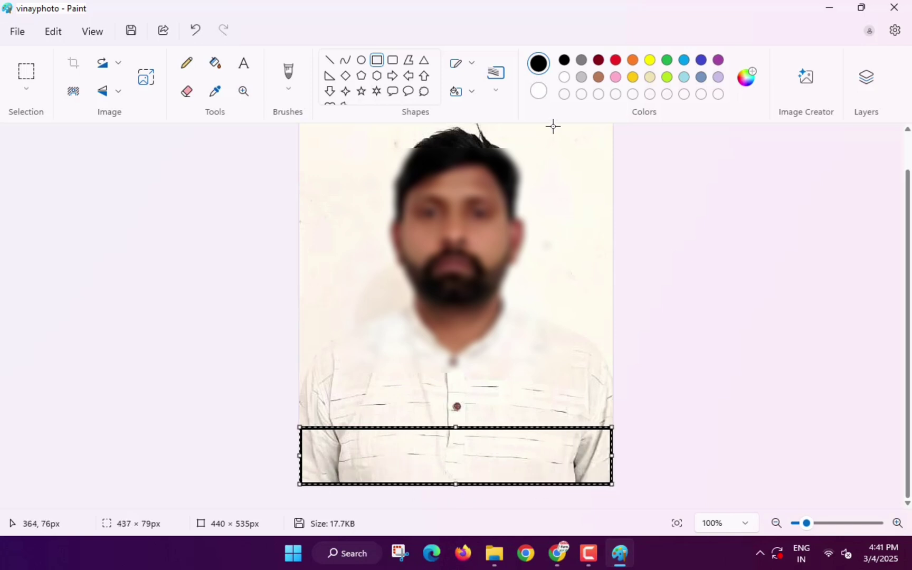
pyautogui.click(538, 91)
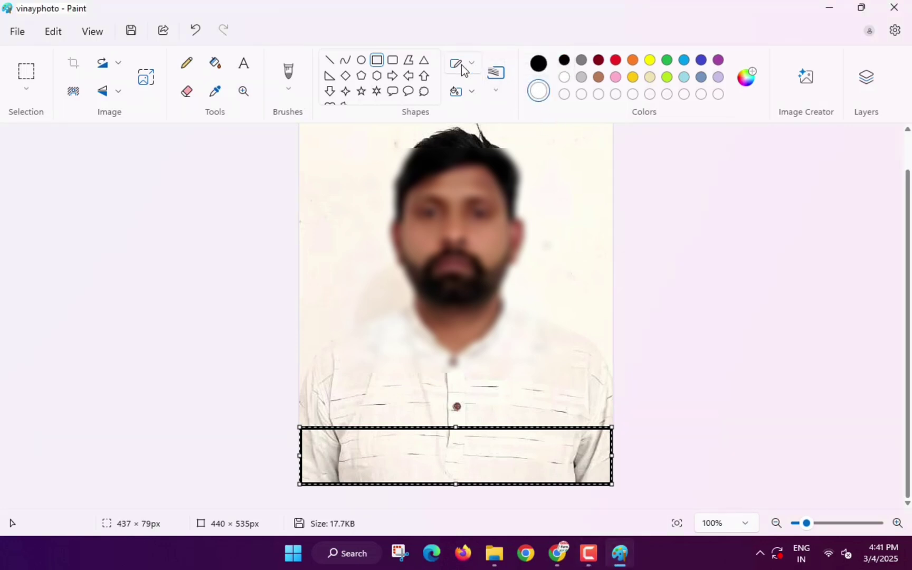
pyautogui.click(469, 94)
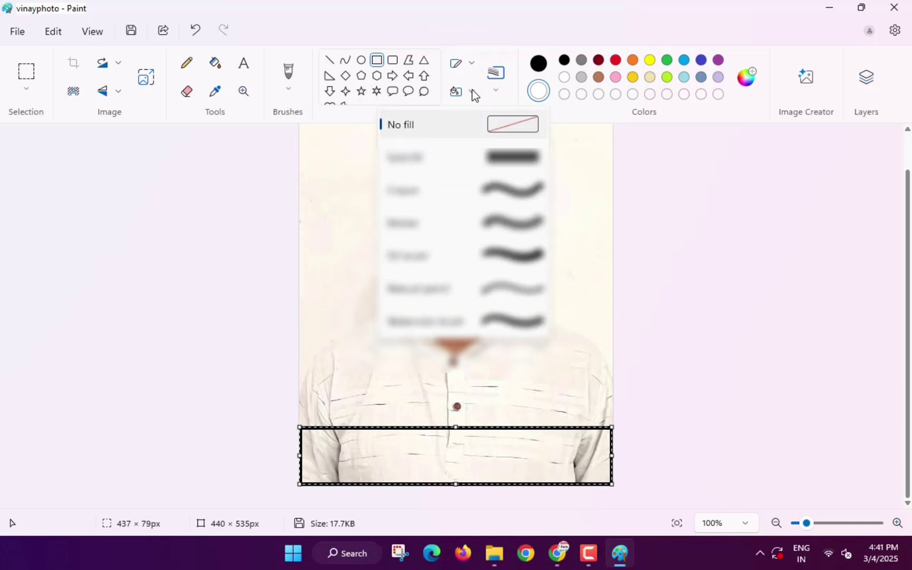
pyautogui.click(426, 161)
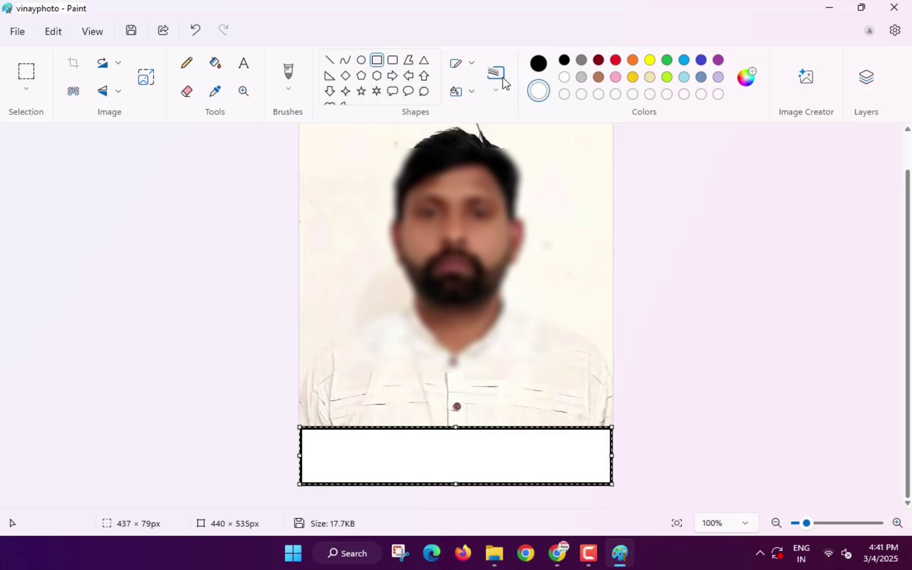
pyautogui.click(472, 66)
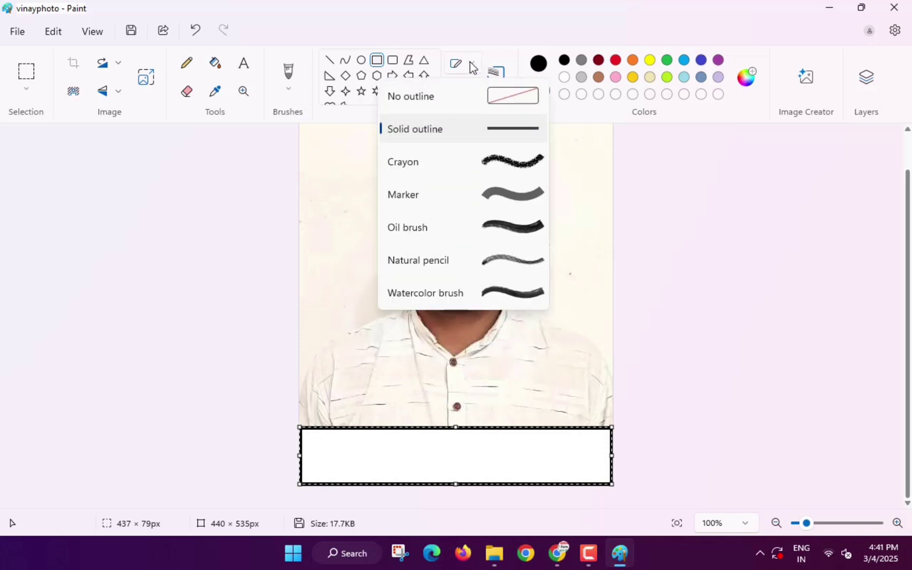
pyautogui.click(446, 101)
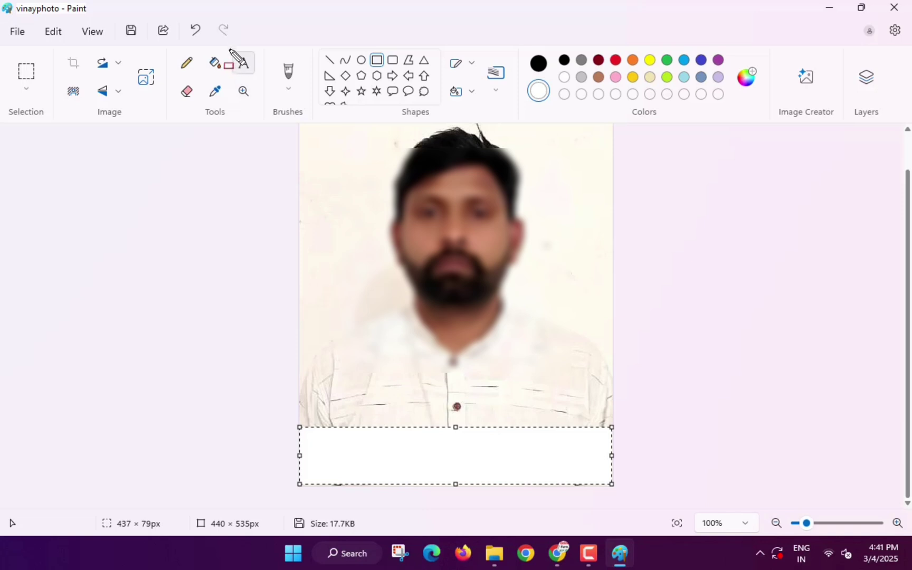
pyautogui.click(243, 64)
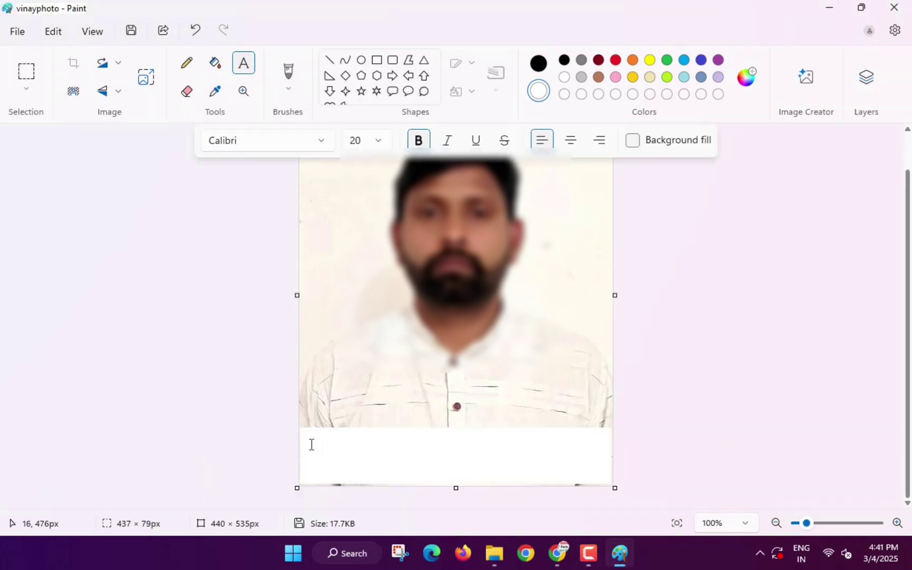
# - Add a black caption with the candidate's name in the white strip
pyautogui.click(311, 444)
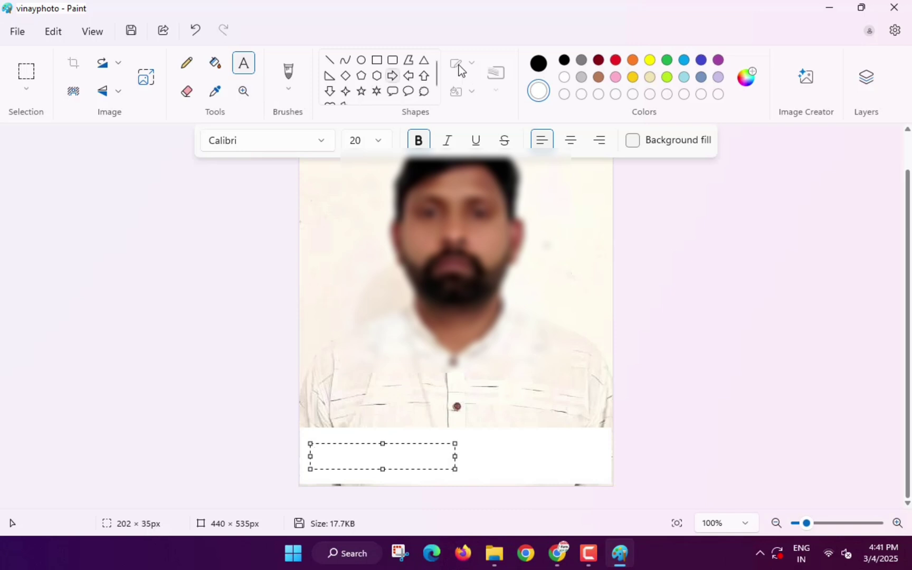
pyautogui.moveTo(539, 63); pyautogui.dragTo(554, 85)
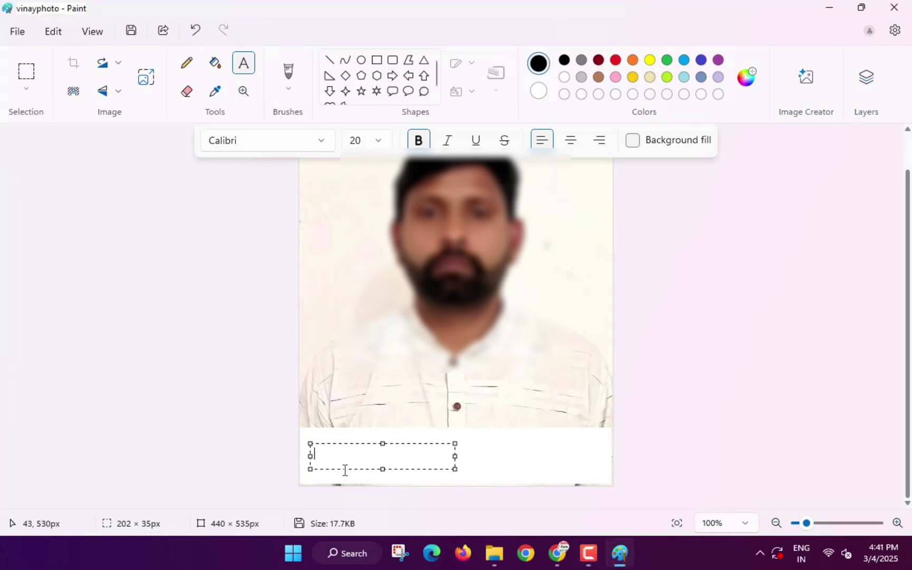
pyautogui.write('NAME')
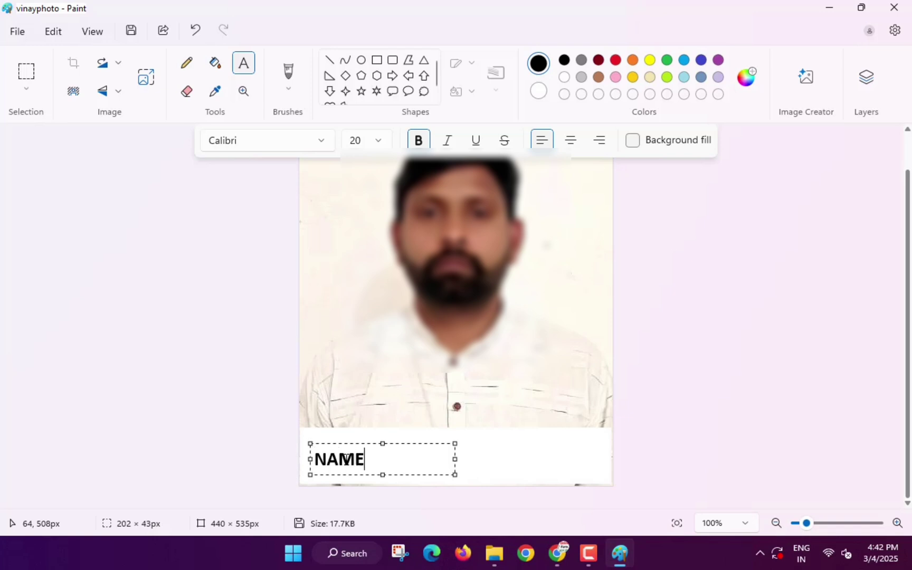
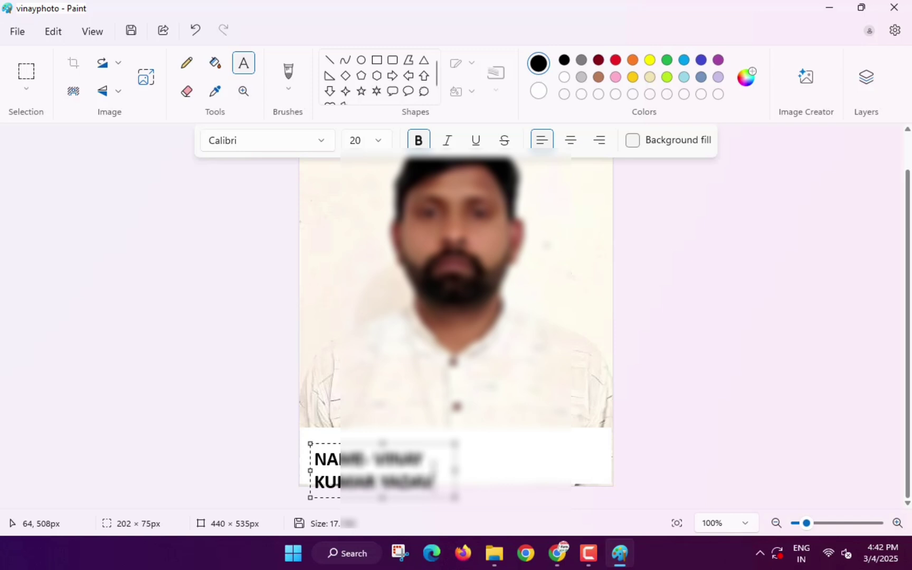
pyautogui.moveTo(455, 470); pyautogui.dragTo(605, 466)
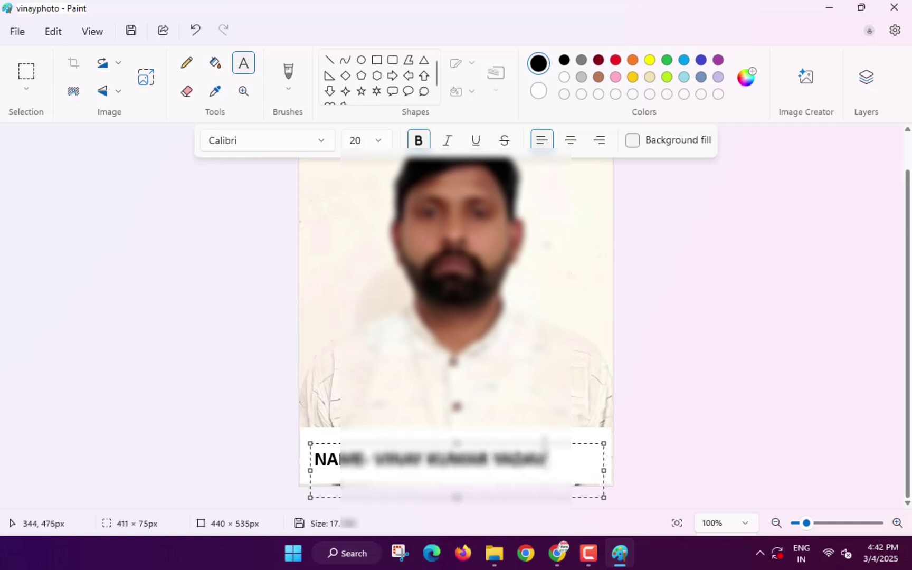
pyautogui.moveTo(544, 443); pyautogui.dragTo(547, 429)
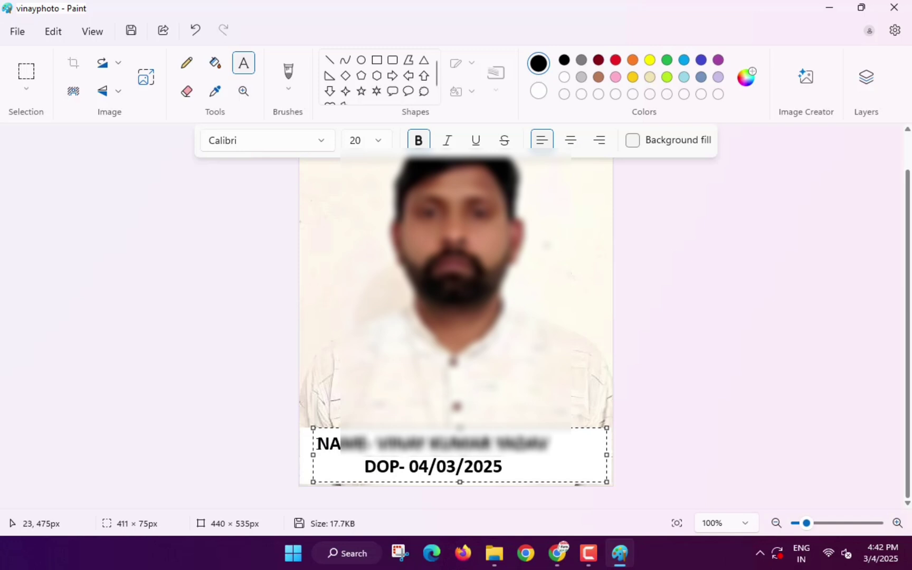
pyautogui.click(317, 442)
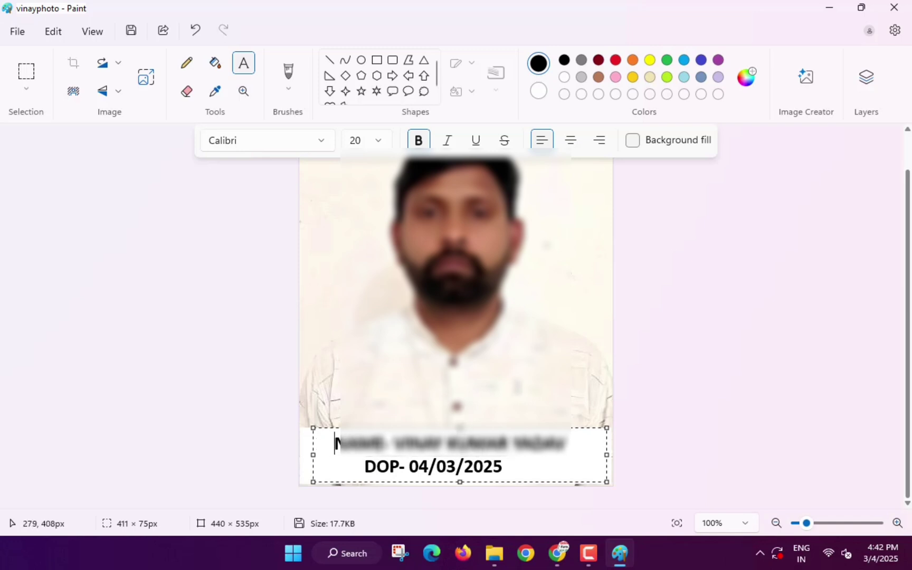
pyautogui.press('Escape')
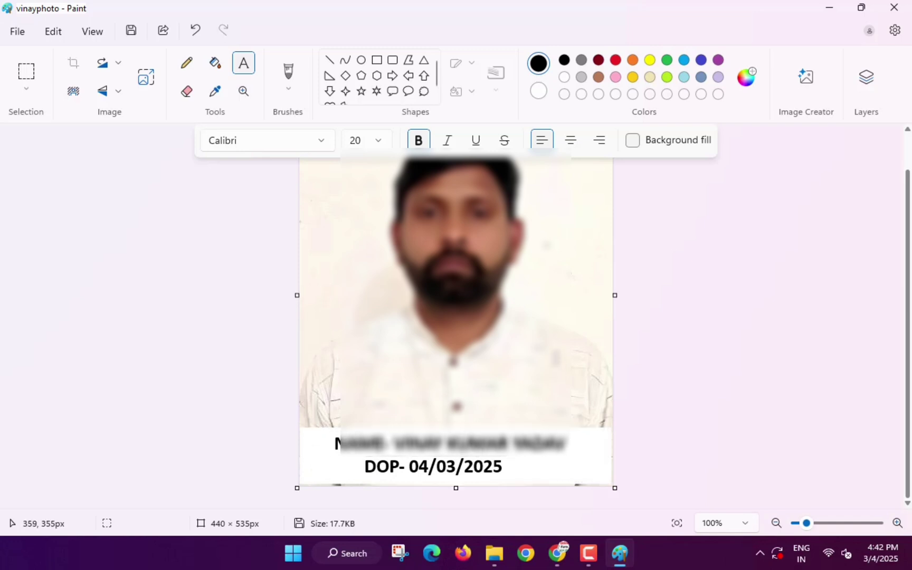
pyautogui.click(555, 358)
pyautogui.click(554, 319)
# - Save the captioned photo in Paint
pyautogui.click(18, 31)
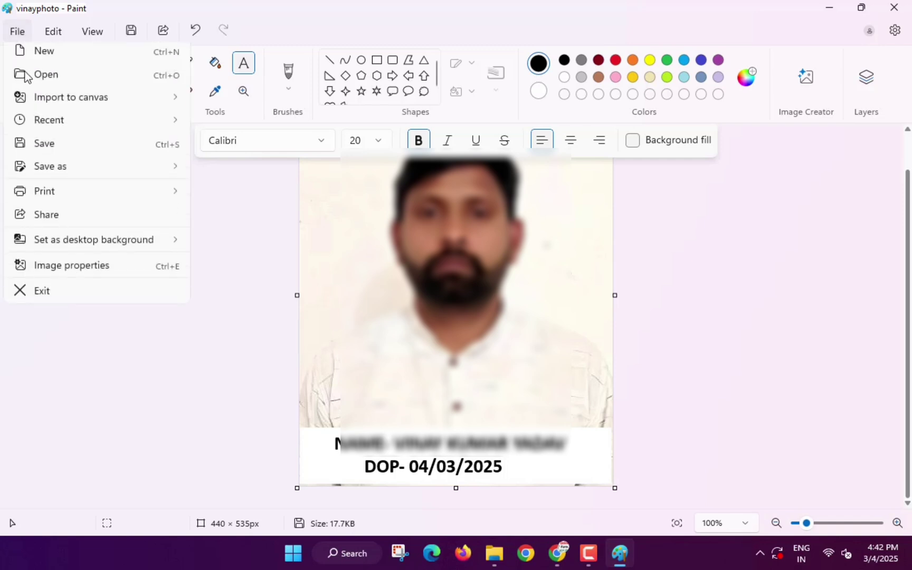
pyautogui.click(44, 150)
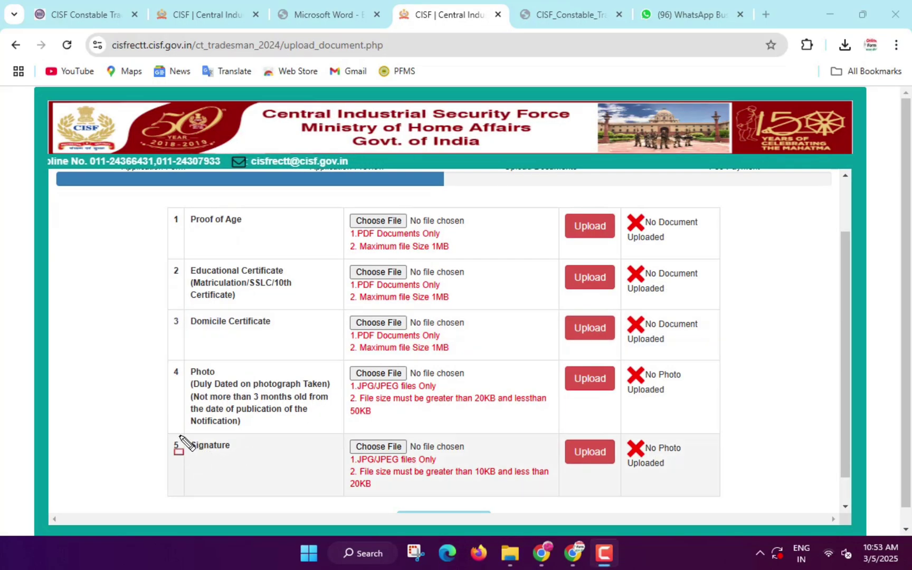
pyautogui.moveTo(179, 435); pyautogui.dragTo(251, 464)
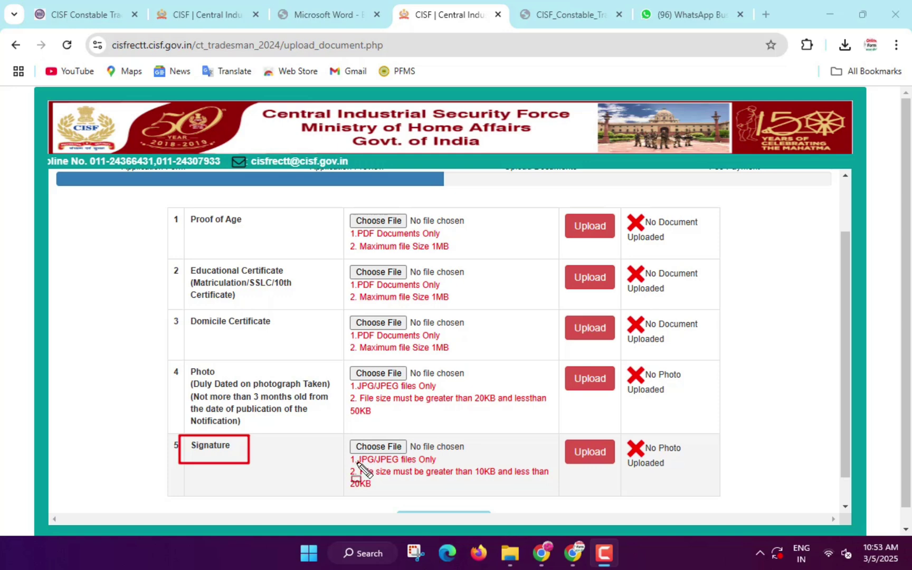
# - Save the uploaded documents and dismiss the success alert to reach the Fee Exemption page
pyautogui.moveTo(361, 463); pyautogui.dragTo(449, 467)
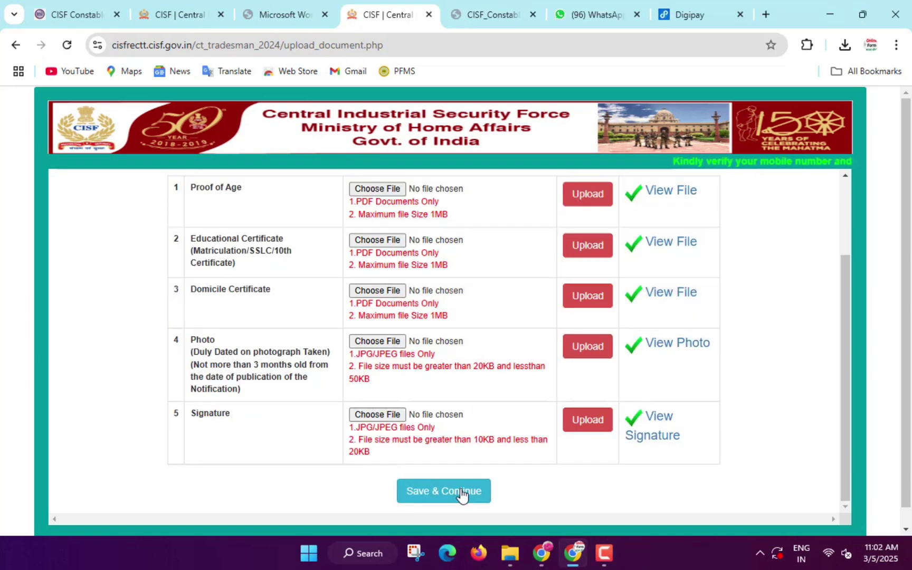
pyautogui.click(464, 493)
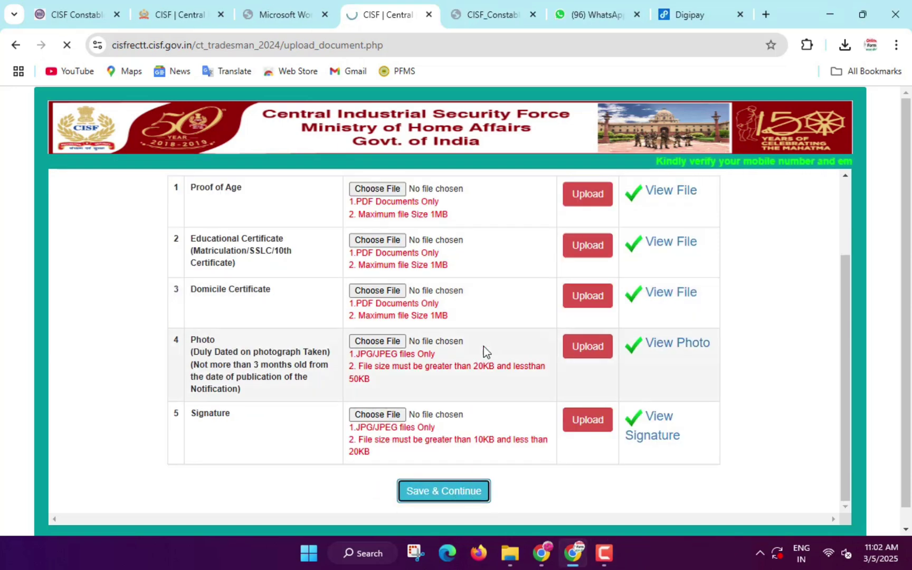
pyautogui.click(577, 136)
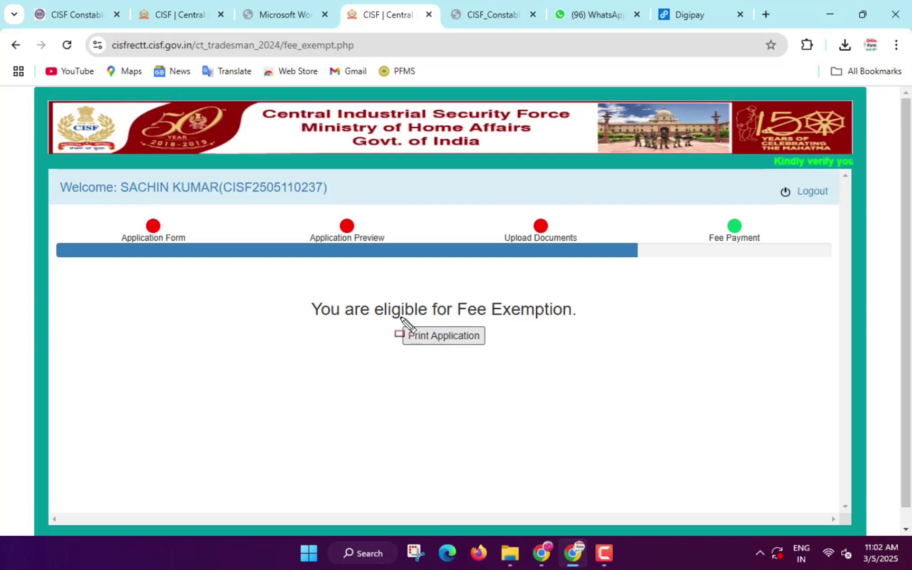
# - Open the printable CISF Tradesman application form via Print Application
pyautogui.moveTo(400, 318); pyautogui.dragTo(489, 354)
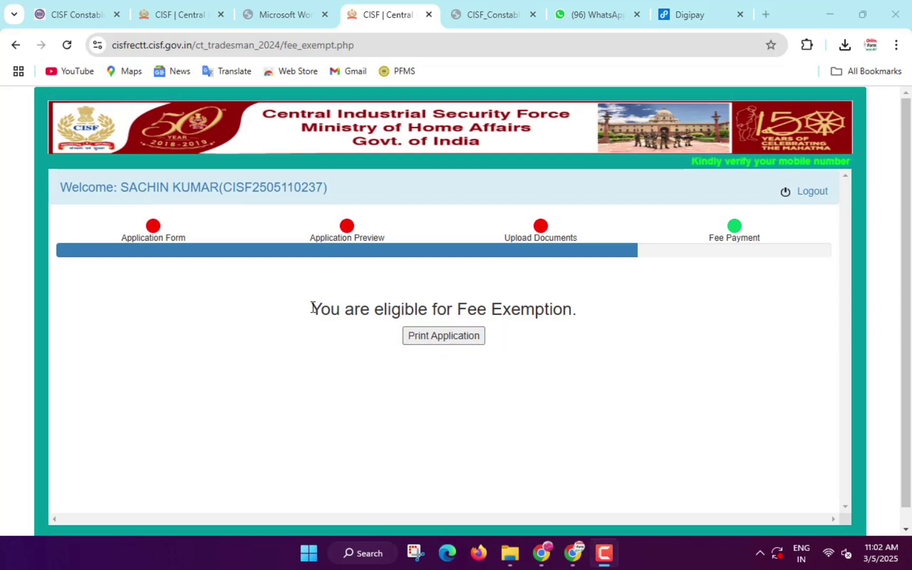
pyautogui.moveTo(300, 296)
pyautogui.mouseDown()
pyautogui.moveTo(432, 327)
pyautogui.moveTo(581, 320)
pyautogui.mouseUp()
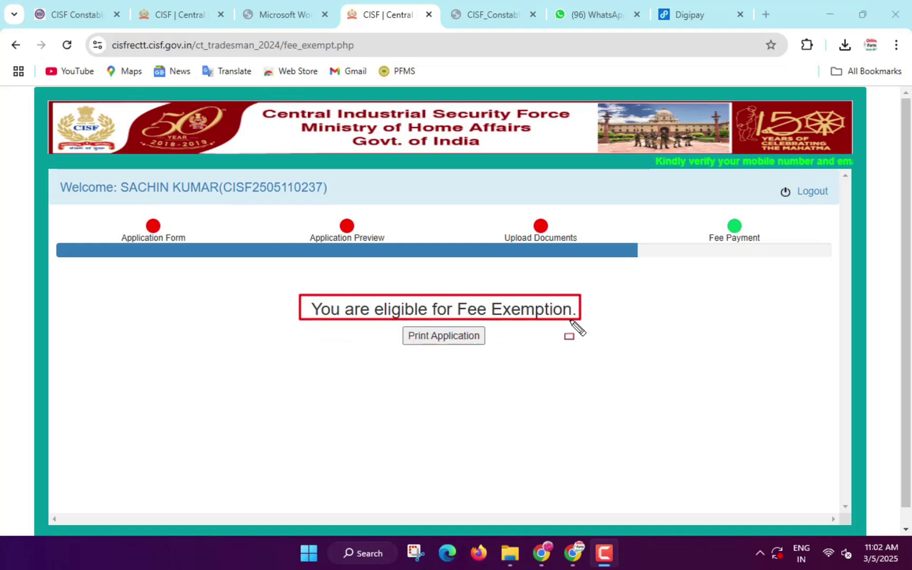
pyautogui.press('Escape')
pyautogui.click(443, 340)
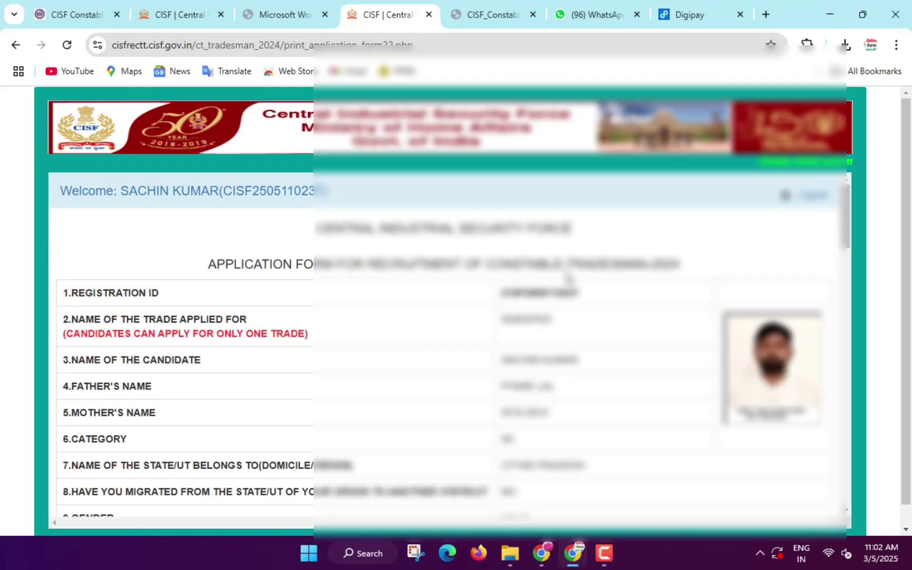
# - Bring up Chrome's print dialog for the form using the Print button at its bottom
pyautogui.scroll(-20, 568, 278)
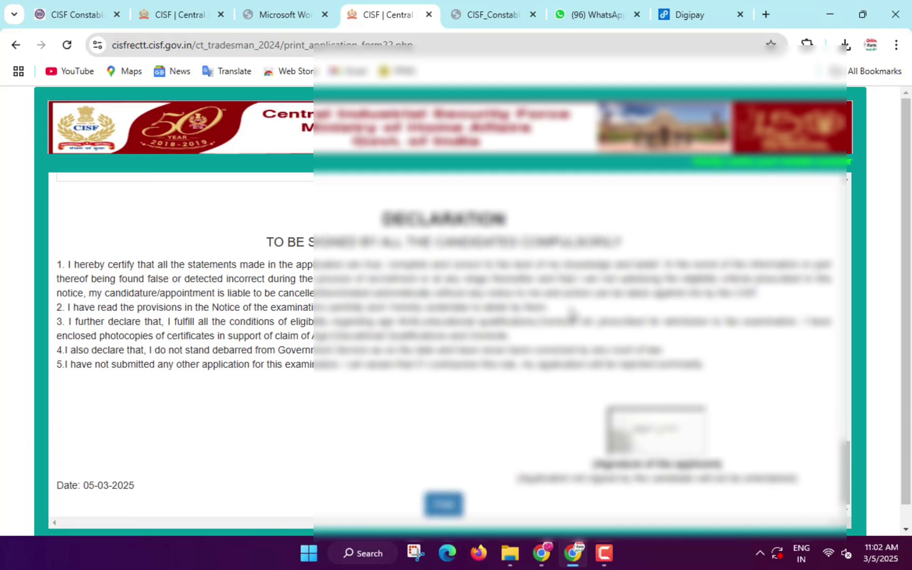
pyautogui.scroll(-1, 572, 316)
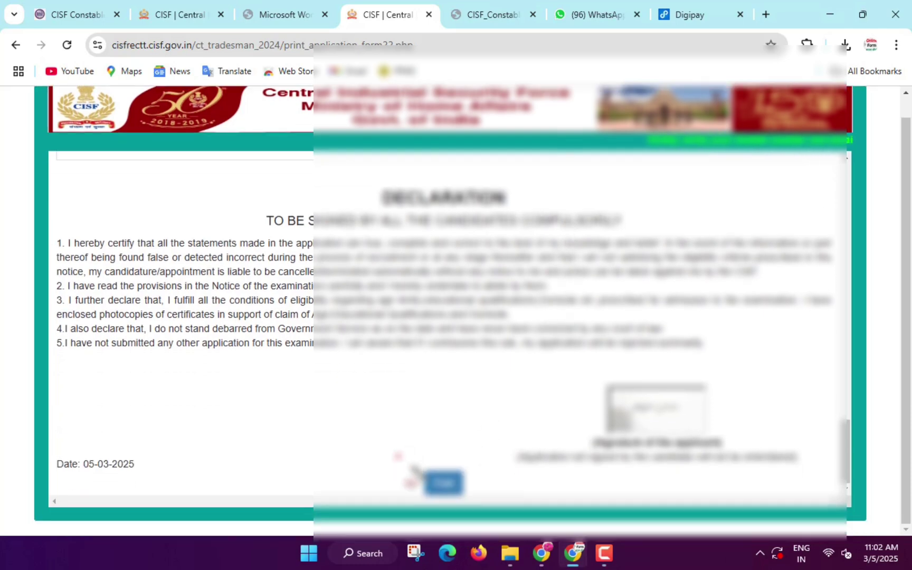
pyautogui.click(444, 483)
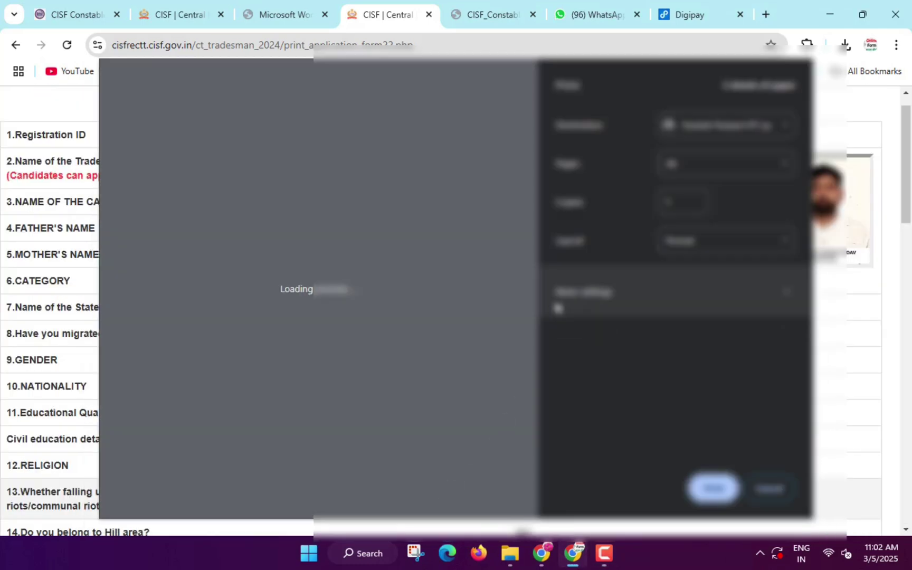